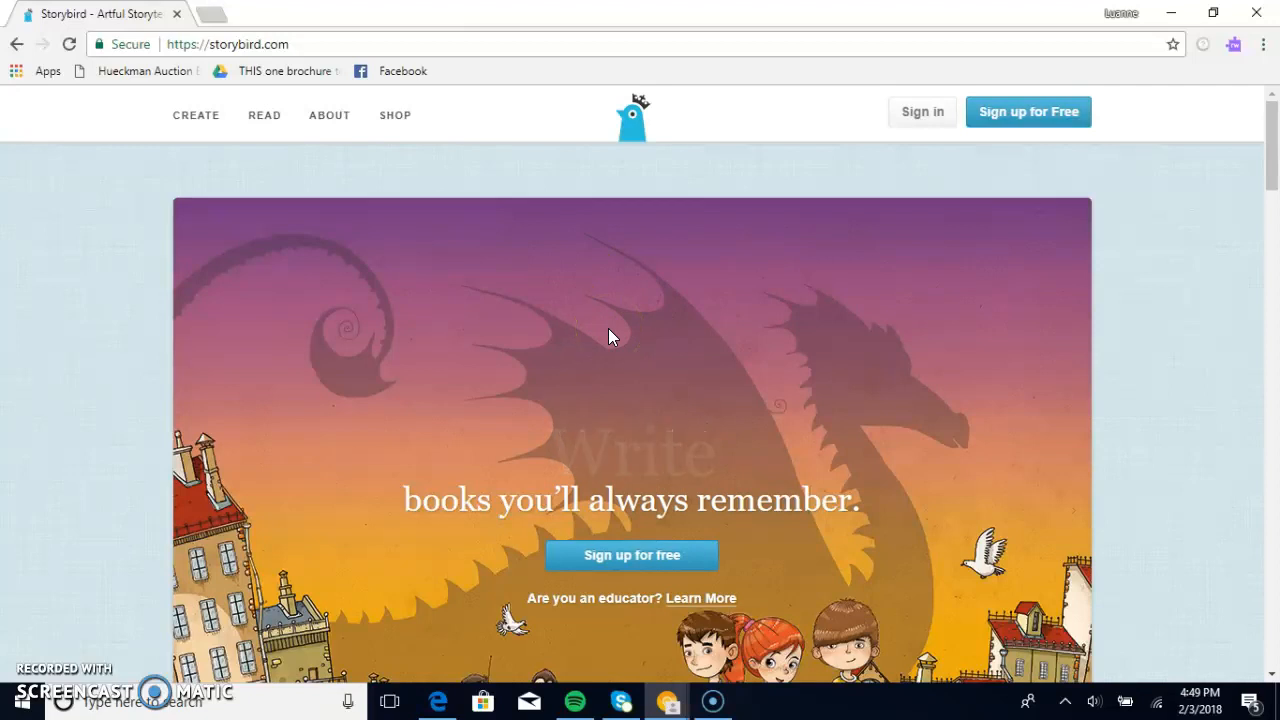
Sign in to the student account and advance past the introductory tip about Crowns
{"action": "left_click", "coordinate": [930, 118]}
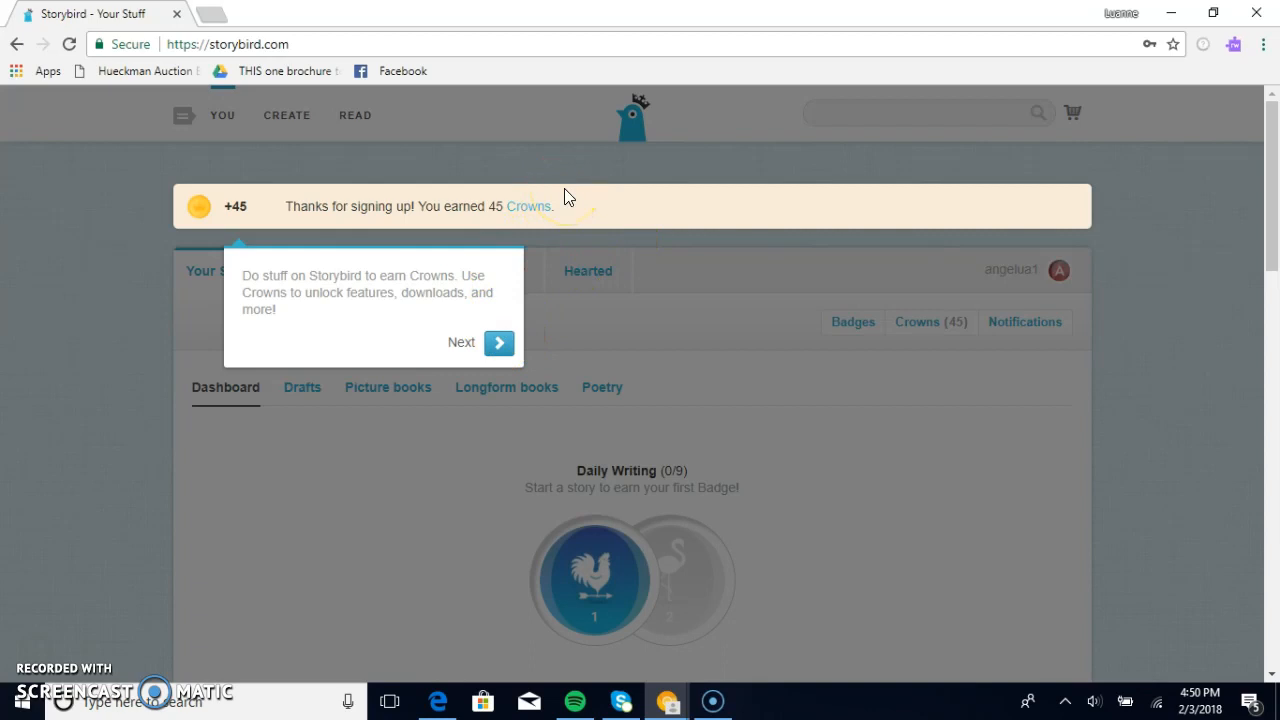
{"action": "left_click", "coordinate": [499, 343]}
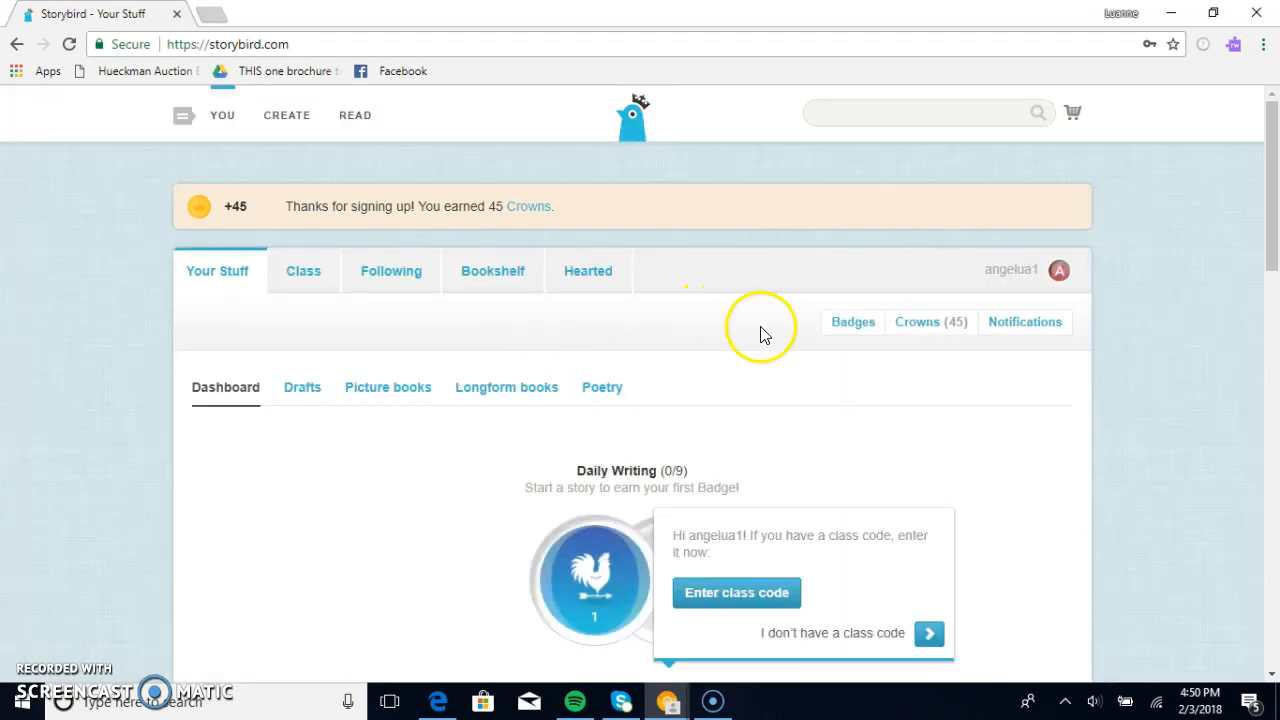
Join the teacher's class by entering the class code supplied by the teacher
{"action": "scroll", "coordinate": [1086, 554], "scroll_direction": "down", "scroll_amount": 2}
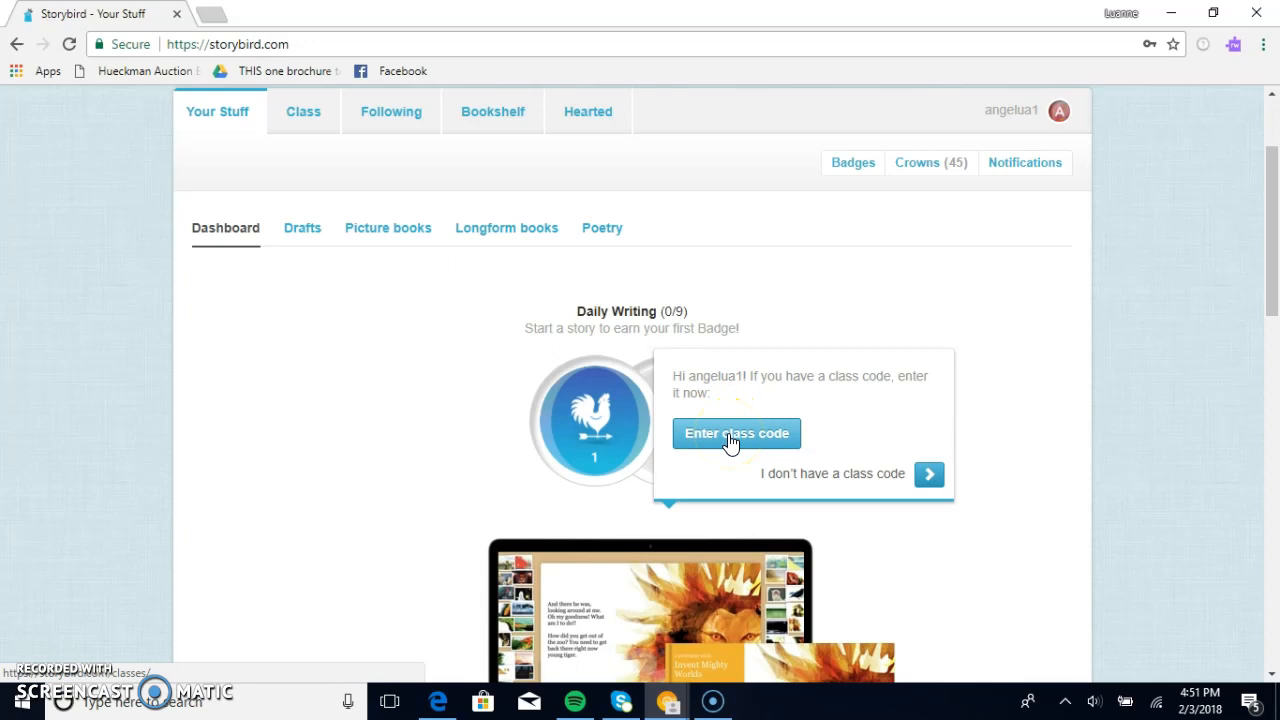
{"action": "left_click", "coordinate": [730, 437]}
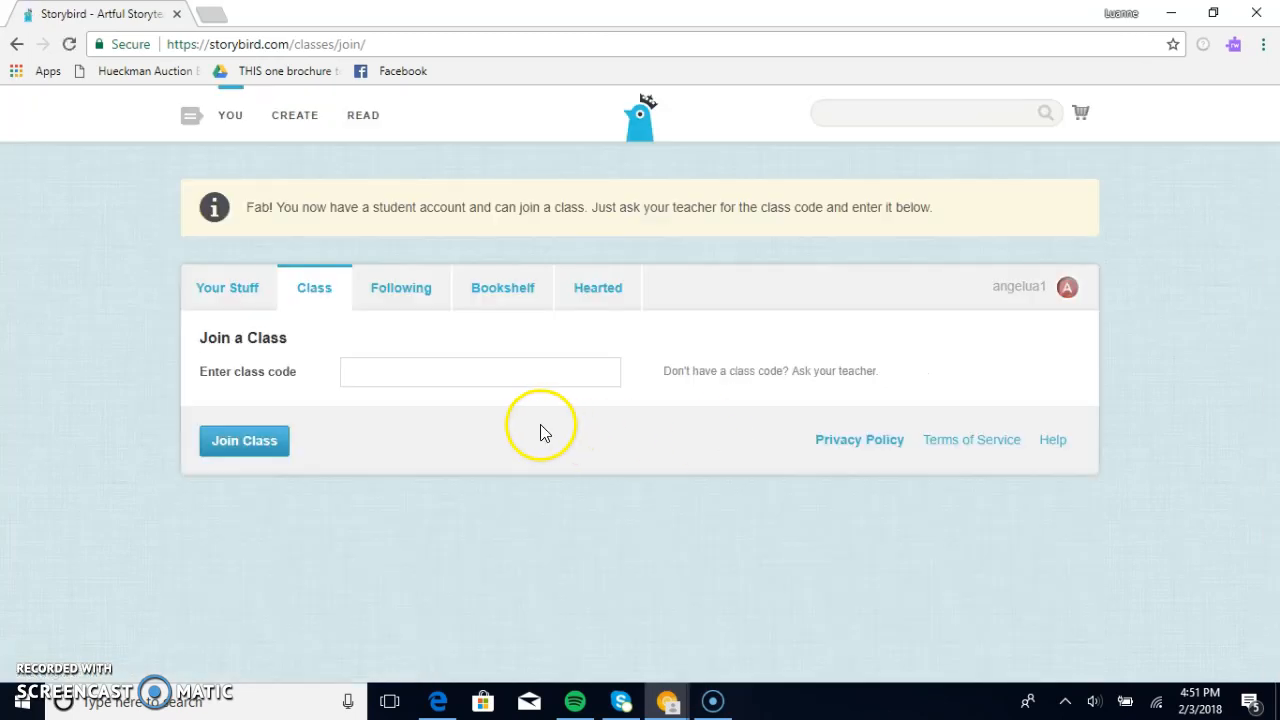
{"action": "left_click", "coordinate": [487, 372]}
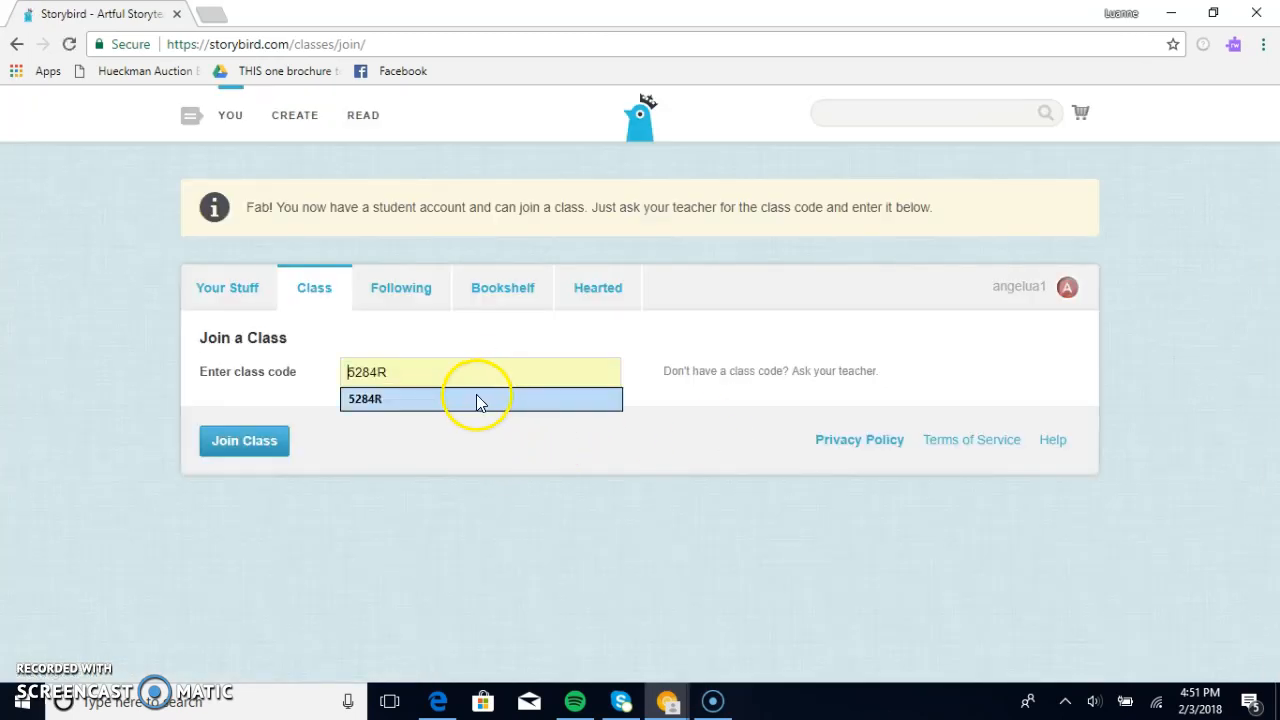
{"action": "left_click", "coordinate": [474, 406]}
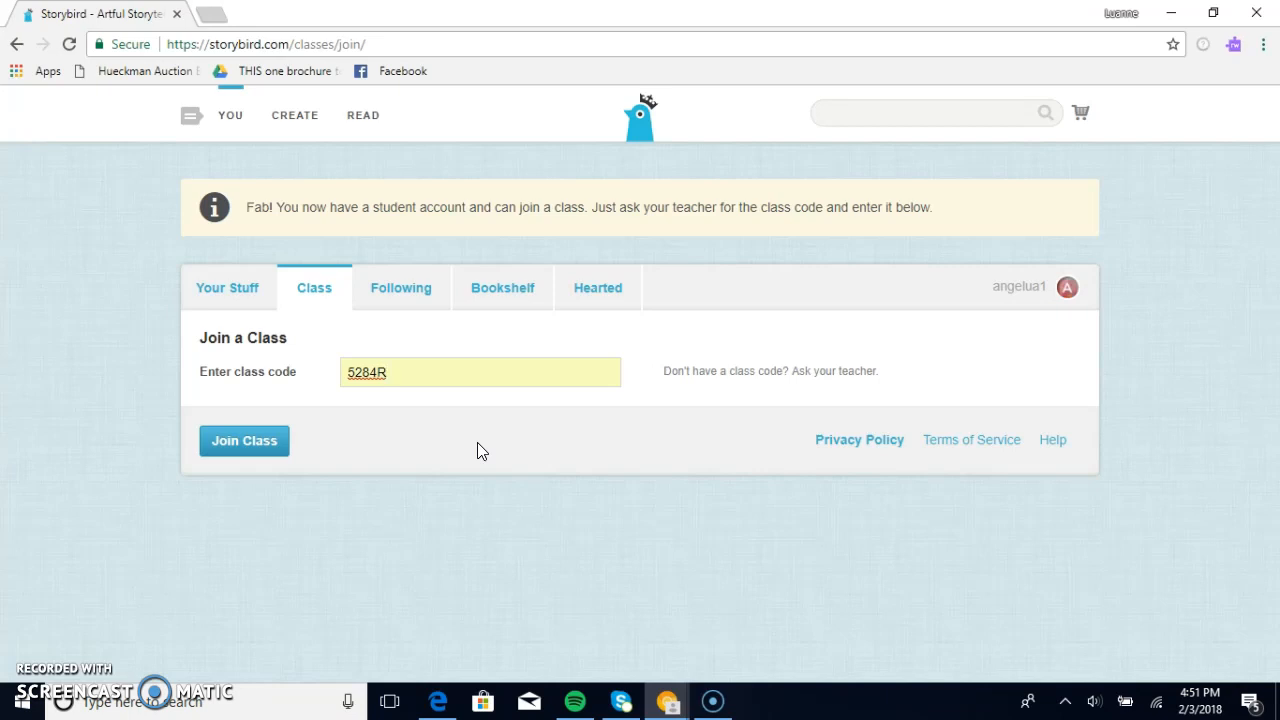
{"action": "left_click", "coordinate": [275, 443]}
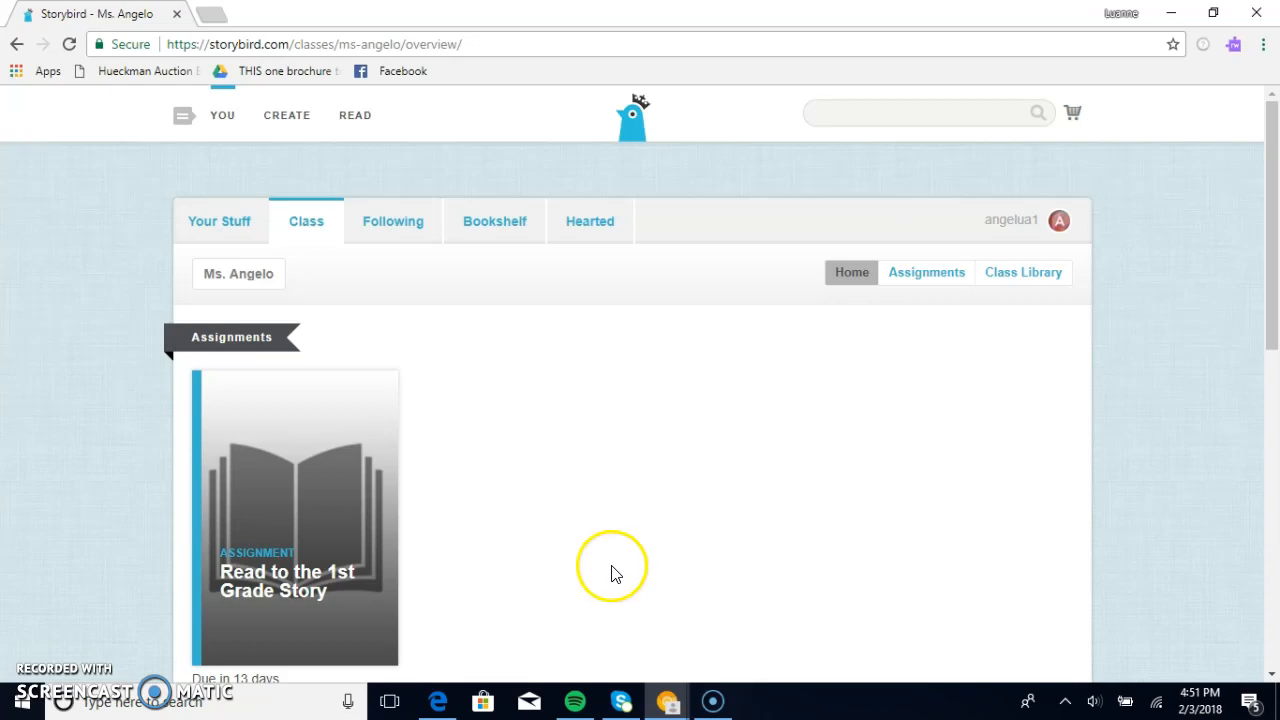
Open the "Read to the 1st Grade Story" assignment, highlight "10+ page picture story" in its instructions, and start the assignment
{"action": "left_click", "coordinate": [268, 578]}
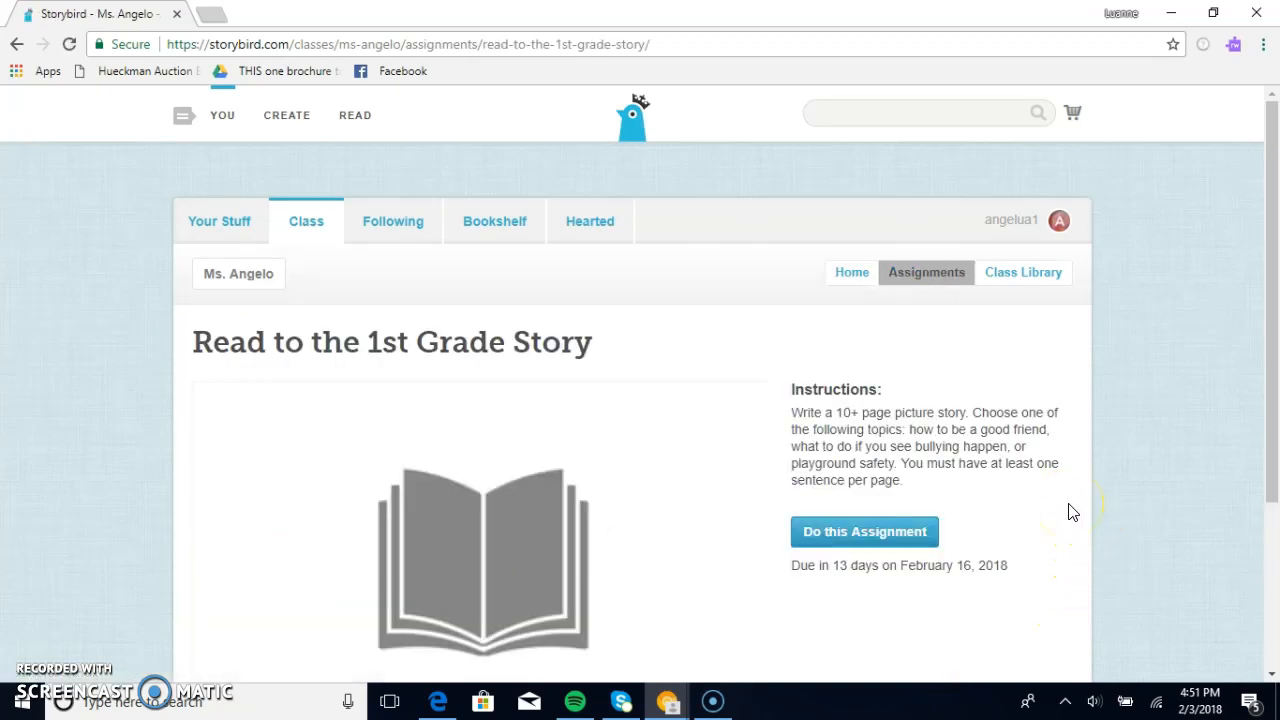
{"action": "left_click", "coordinate": [837, 411]}
{"action": "left_click_drag", "start_coordinate": [837, 411], "coordinate": [966, 405]}
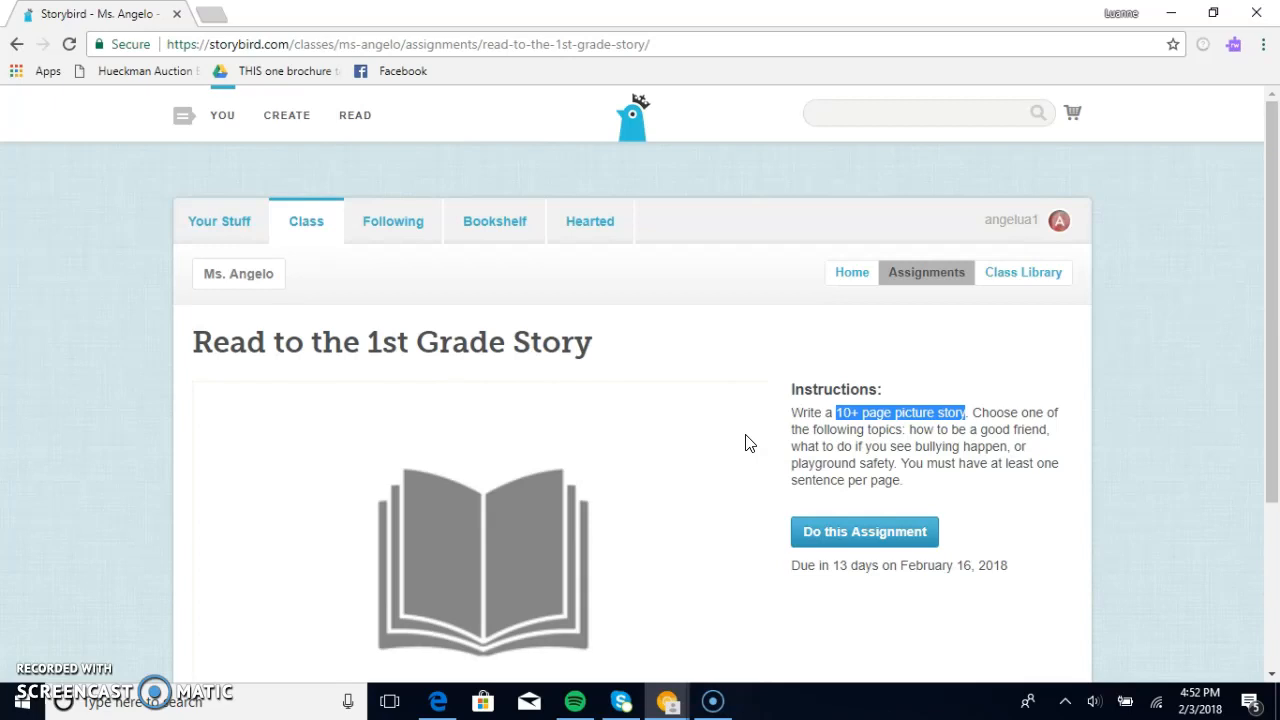
{"action": "left_click", "coordinate": [856, 545]}
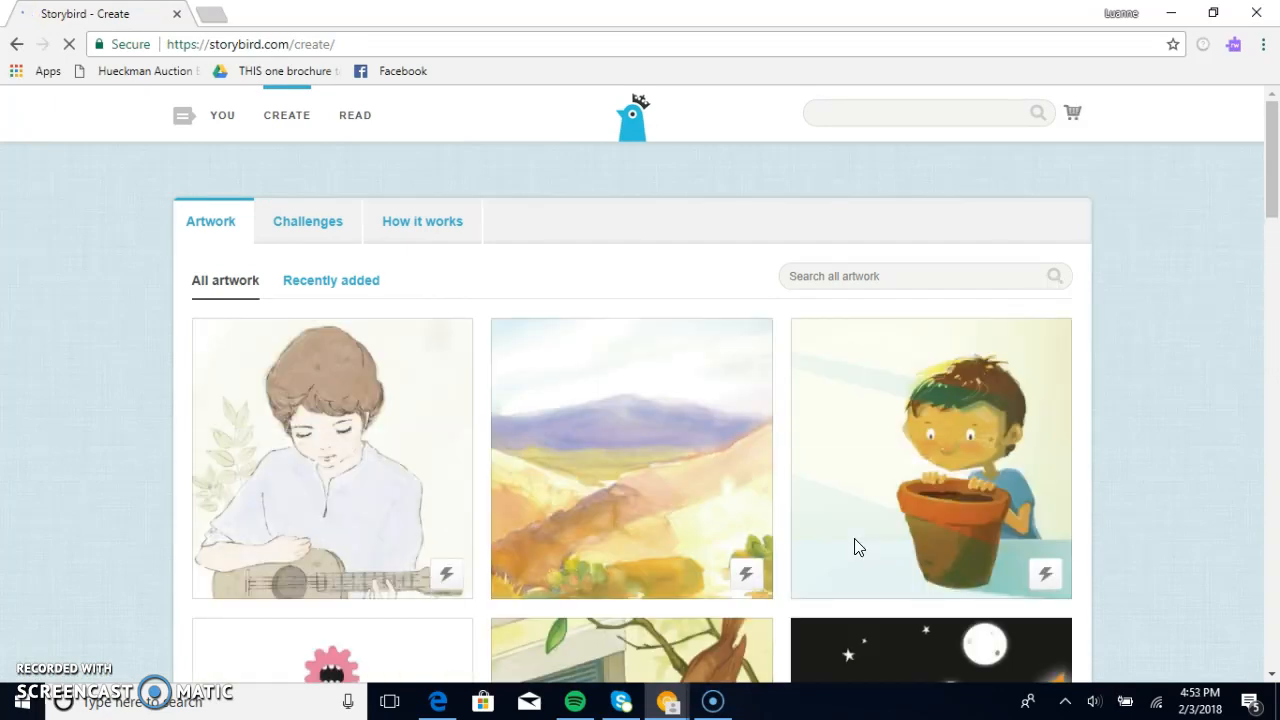
Search all artwork for "Friend, happy"
{"action": "left_click", "coordinate": [900, 277]}
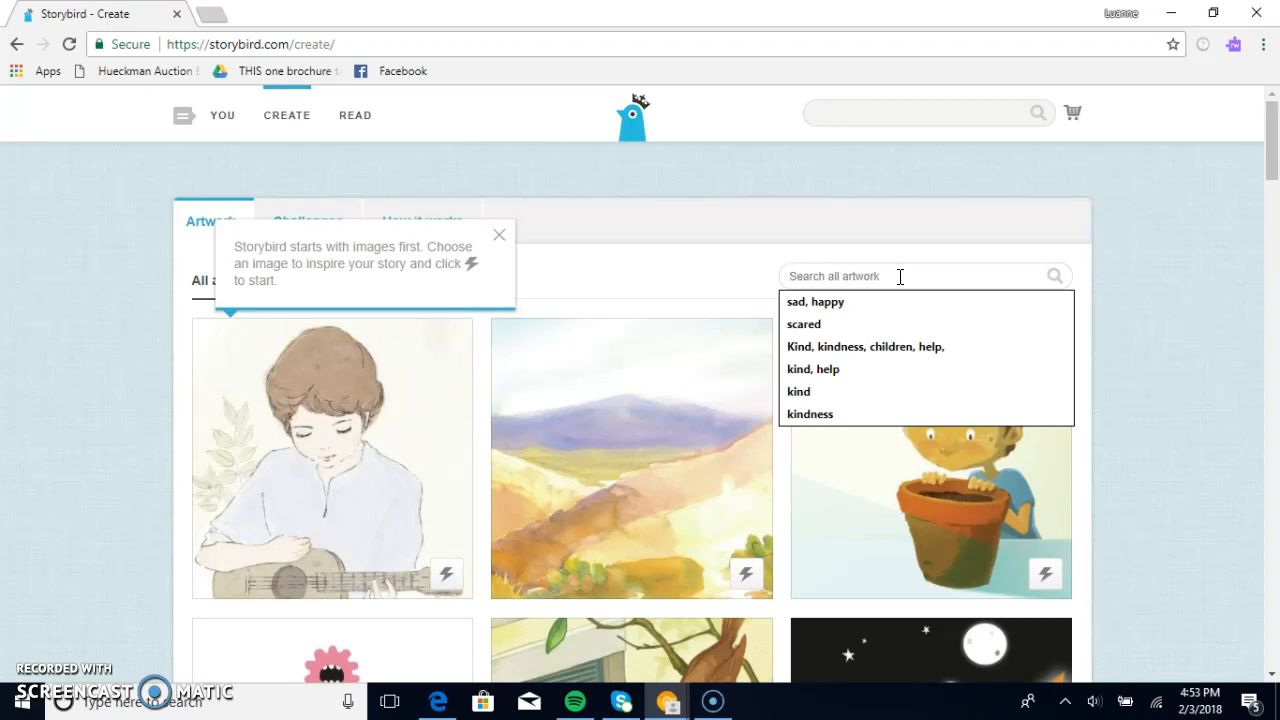
{"action": "type", "text": "Friend, happy"}
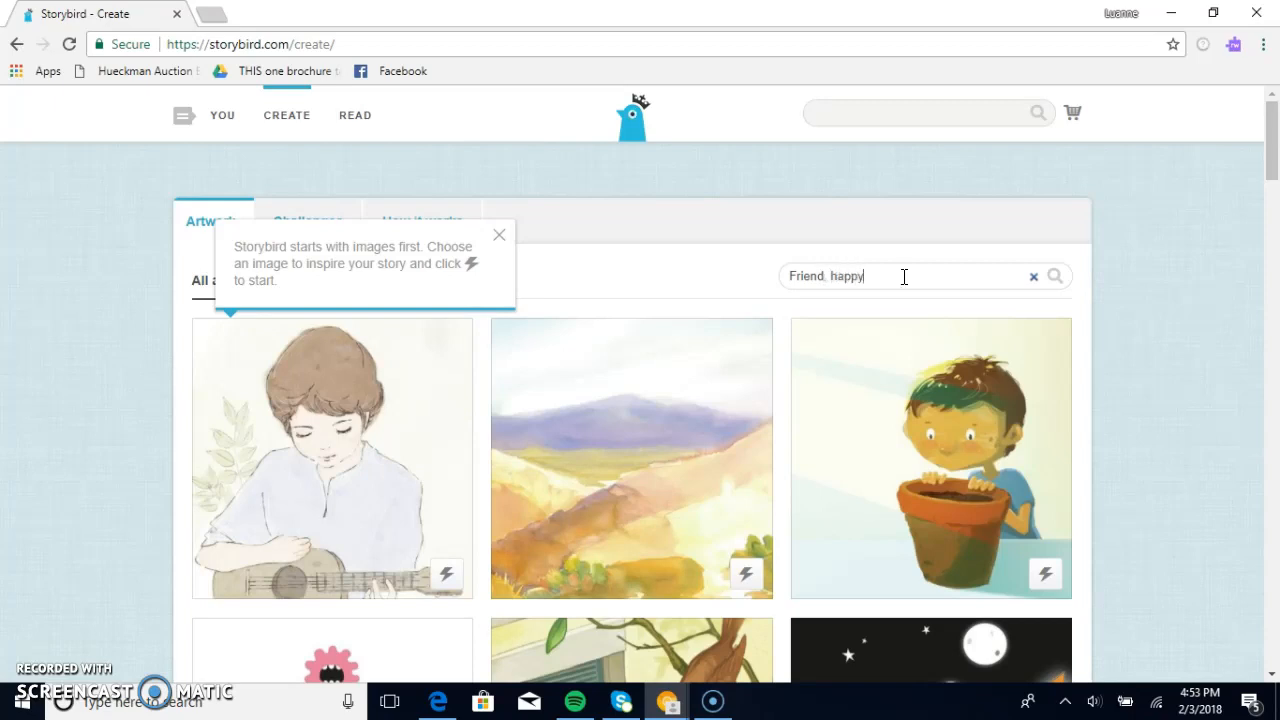
{"action": "left_click", "coordinate": [1055, 277]}
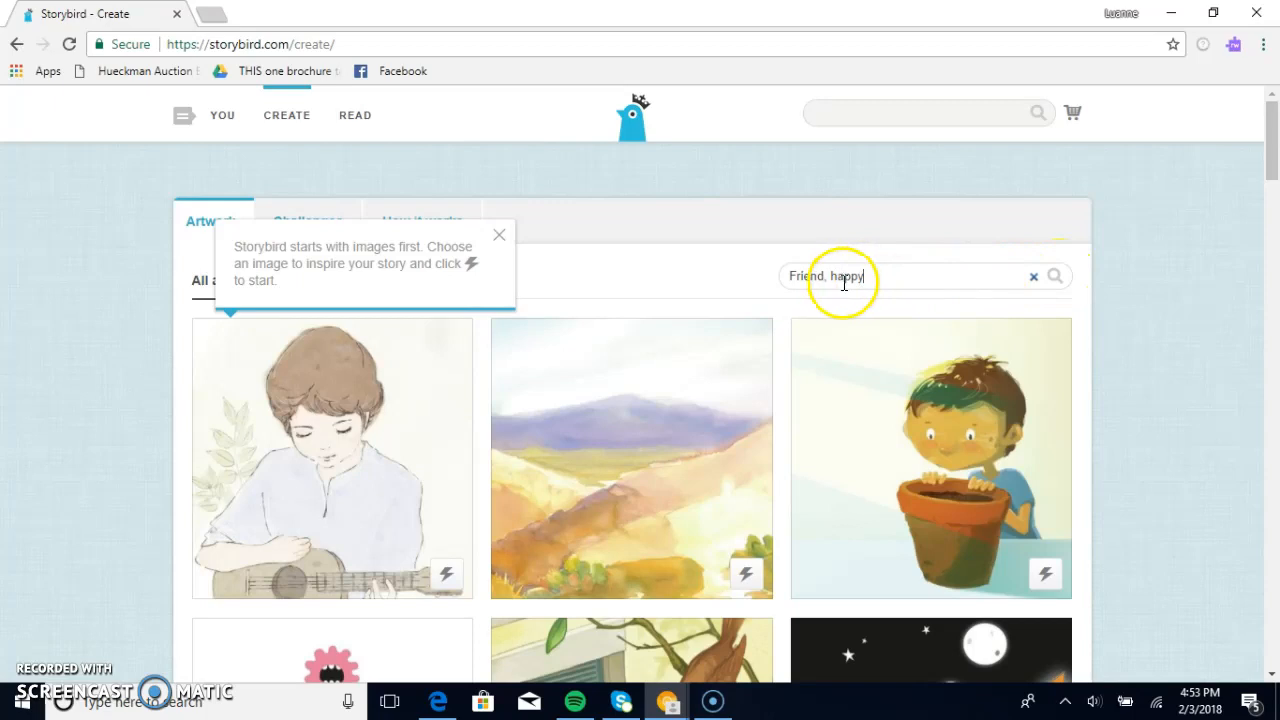
{"action": "left_click", "coordinate": [1061, 279]}
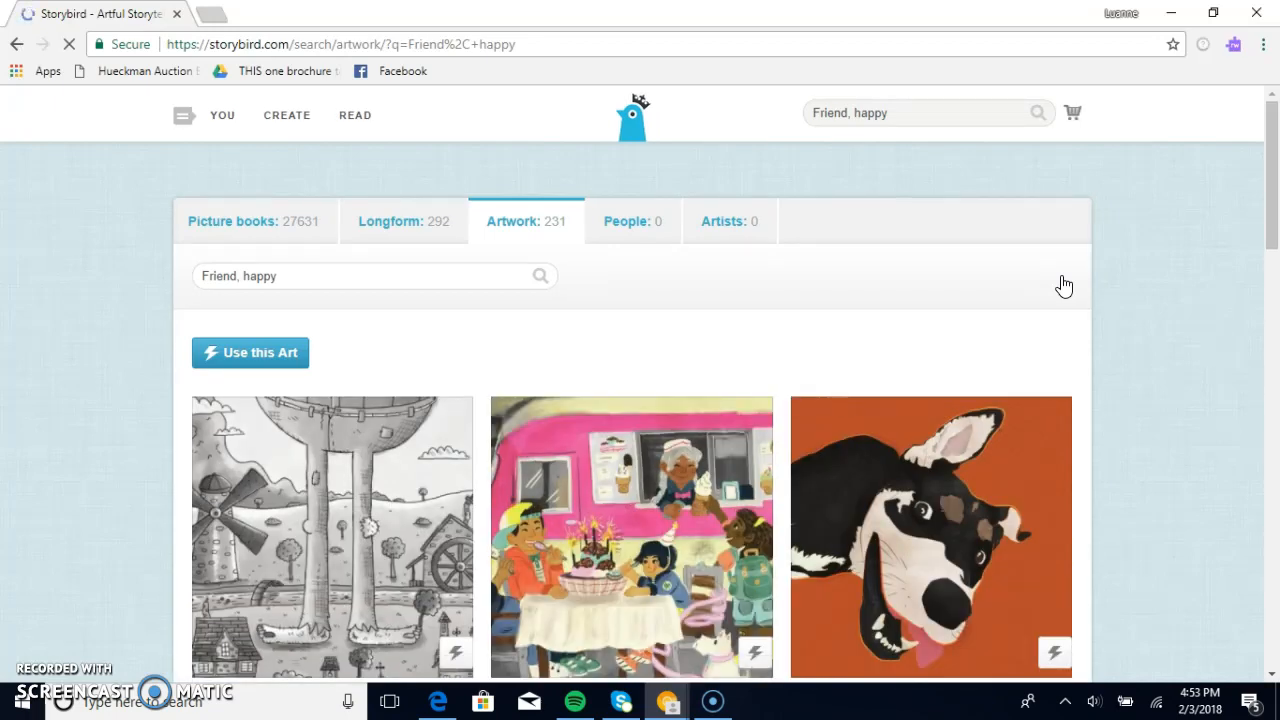
Browse the artwork search results for an image that suits a story about being a good friend
{"action": "scroll", "coordinate": [54, 380], "scroll_direction": "down", "scroll_amount": 3}
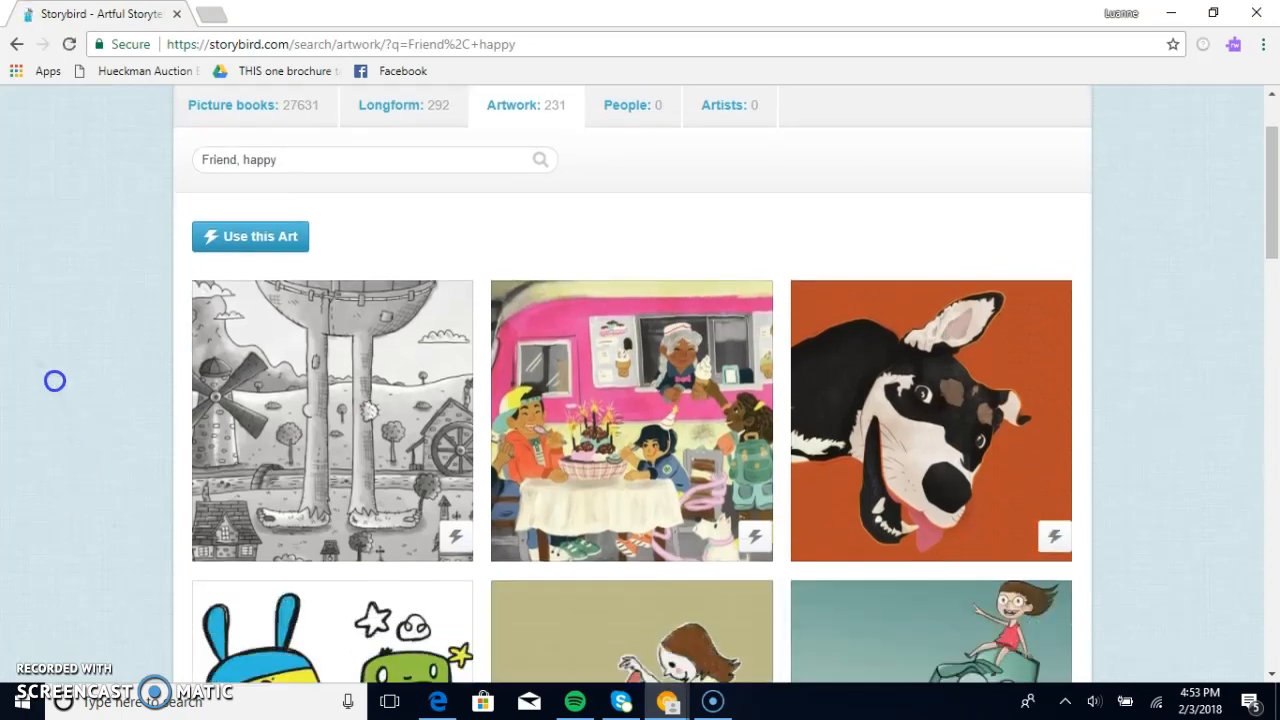
{"action": "scroll", "coordinate": [72, 394], "scroll_direction": "down", "scroll_amount": 2}
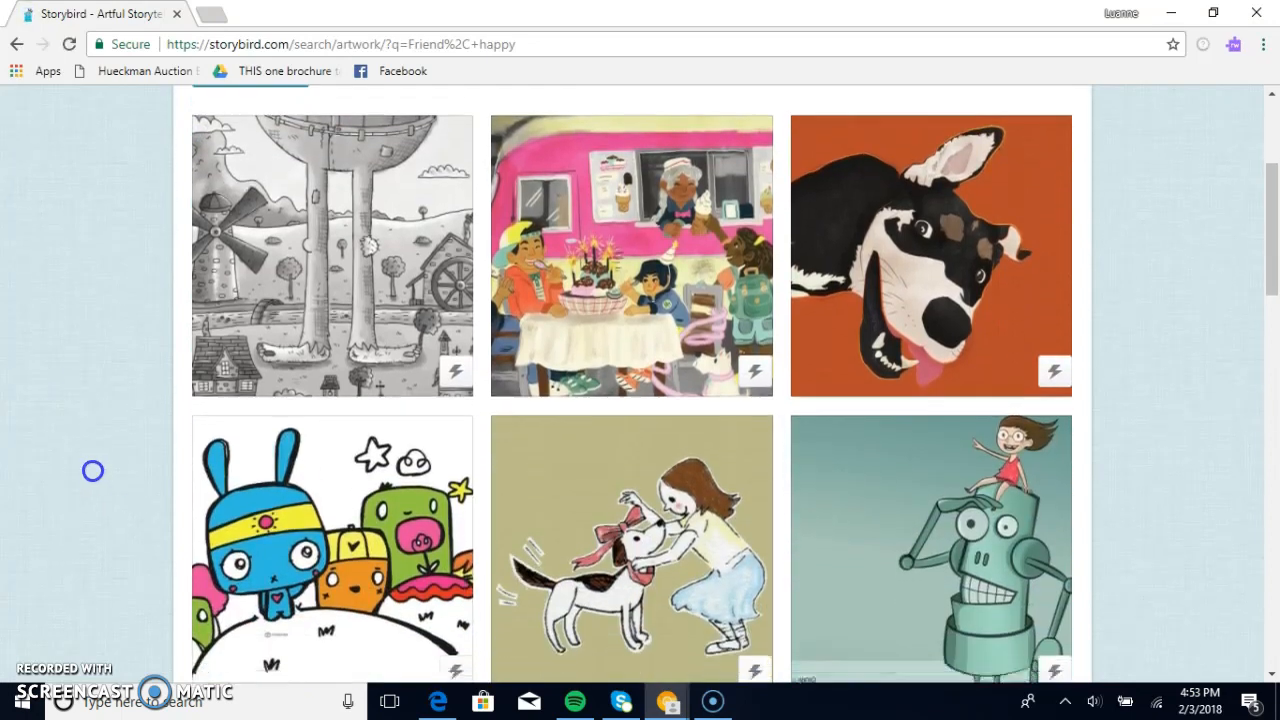
{"action": "scroll", "coordinate": [77, 346], "scroll_direction": "down", "scroll_amount": 3}
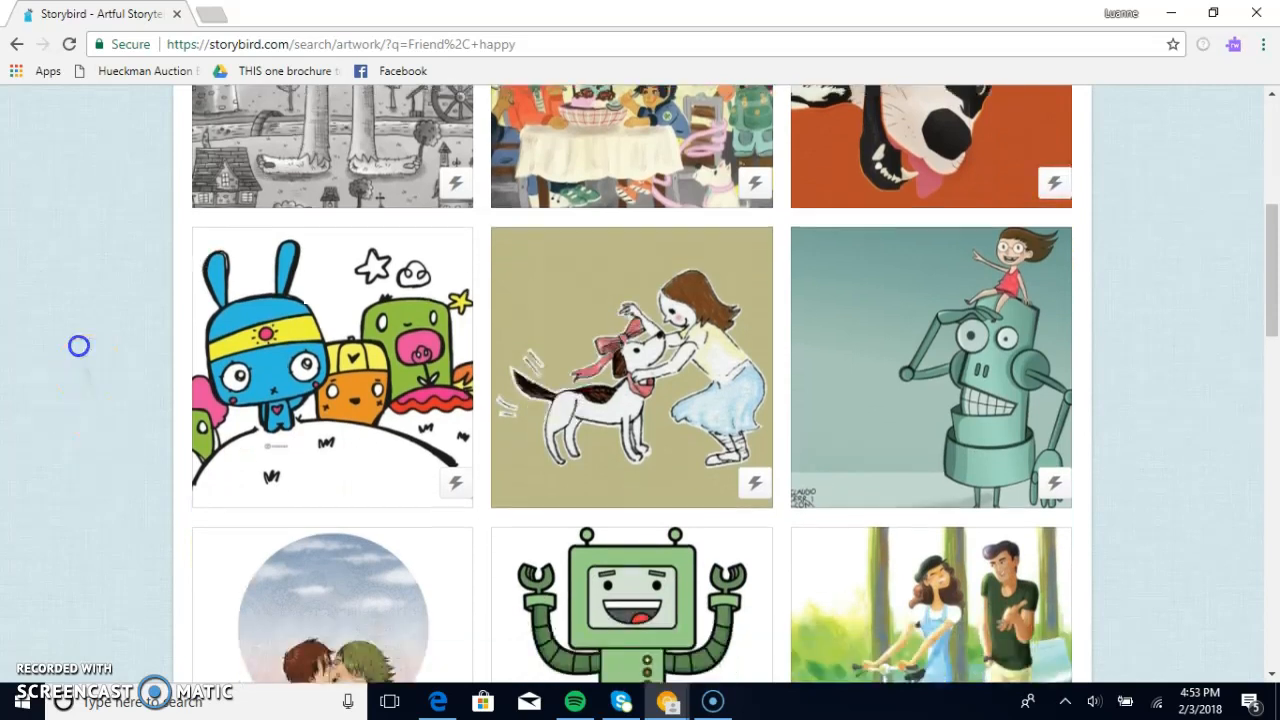
{"action": "scroll", "coordinate": [80, 334], "scroll_direction": "down", "scroll_amount": 2}
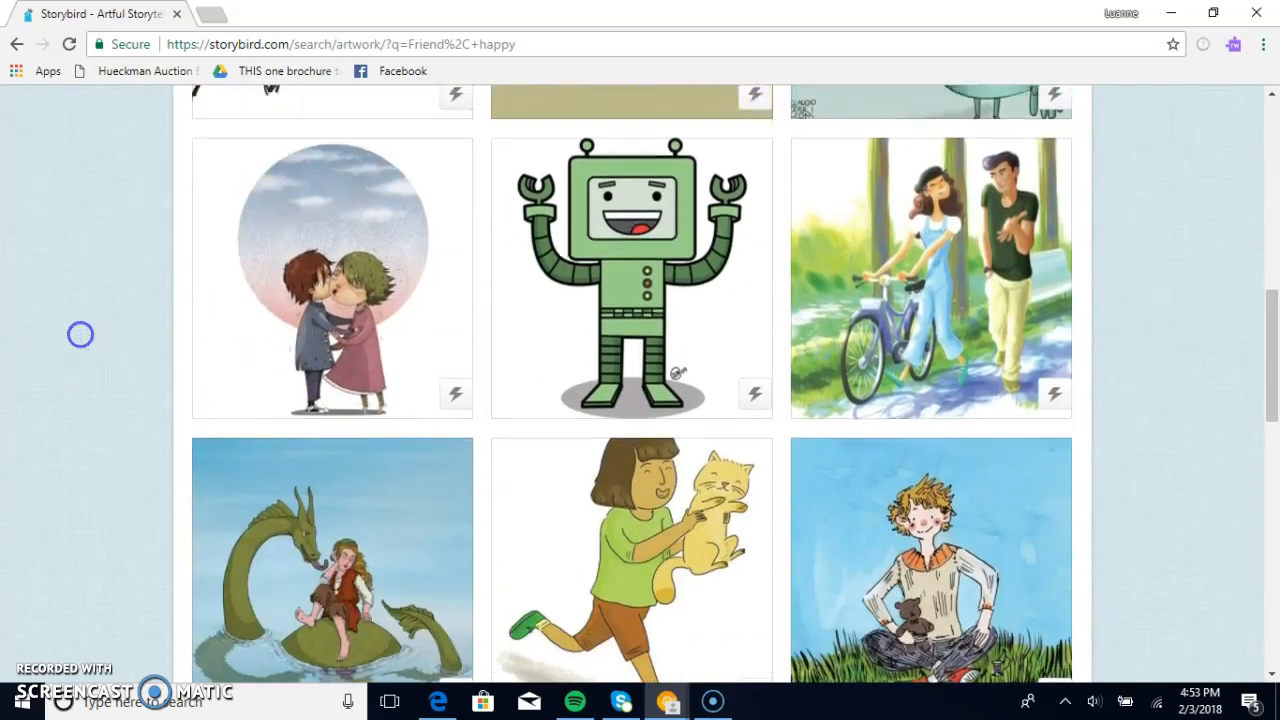
{"action": "scroll", "coordinate": [69, 317], "scroll_direction": "down", "scroll_amount": 2}
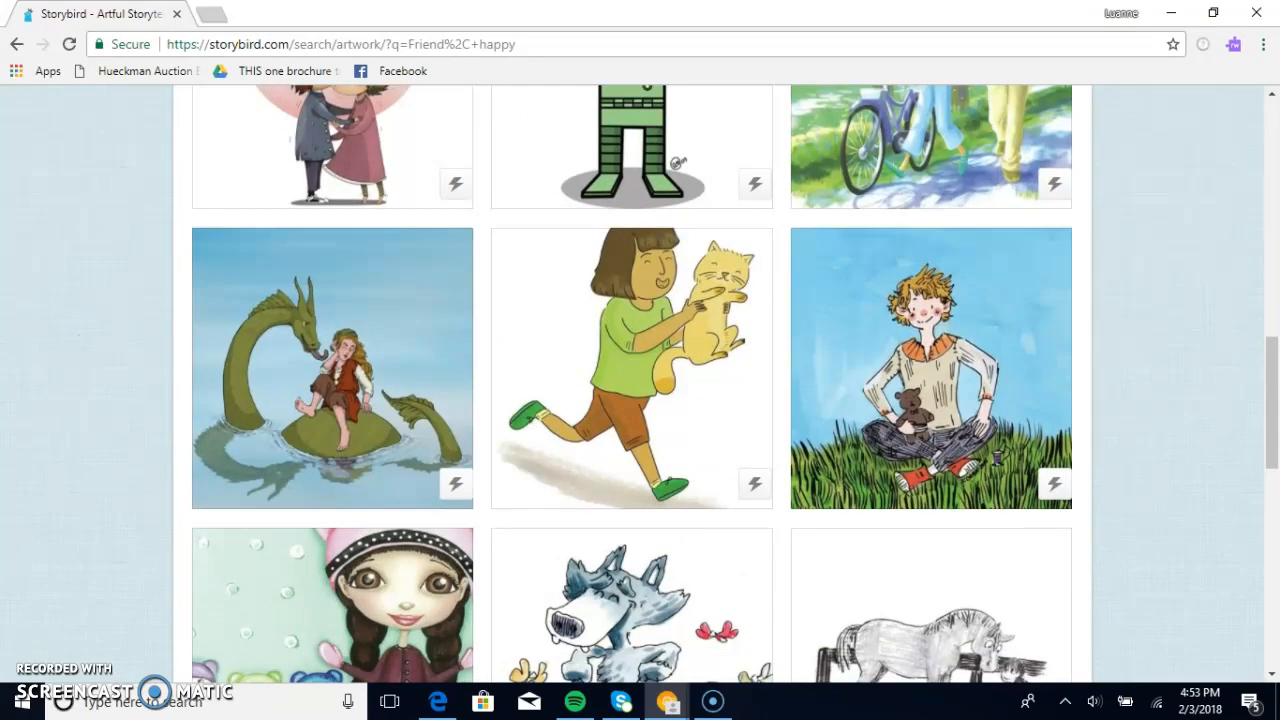
{"action": "scroll", "coordinate": [75, 320], "scroll_direction": "down", "scroll_amount": 2}
{"action": "scroll", "coordinate": [54, 291], "scroll_direction": "down", "scroll_amount": 1}
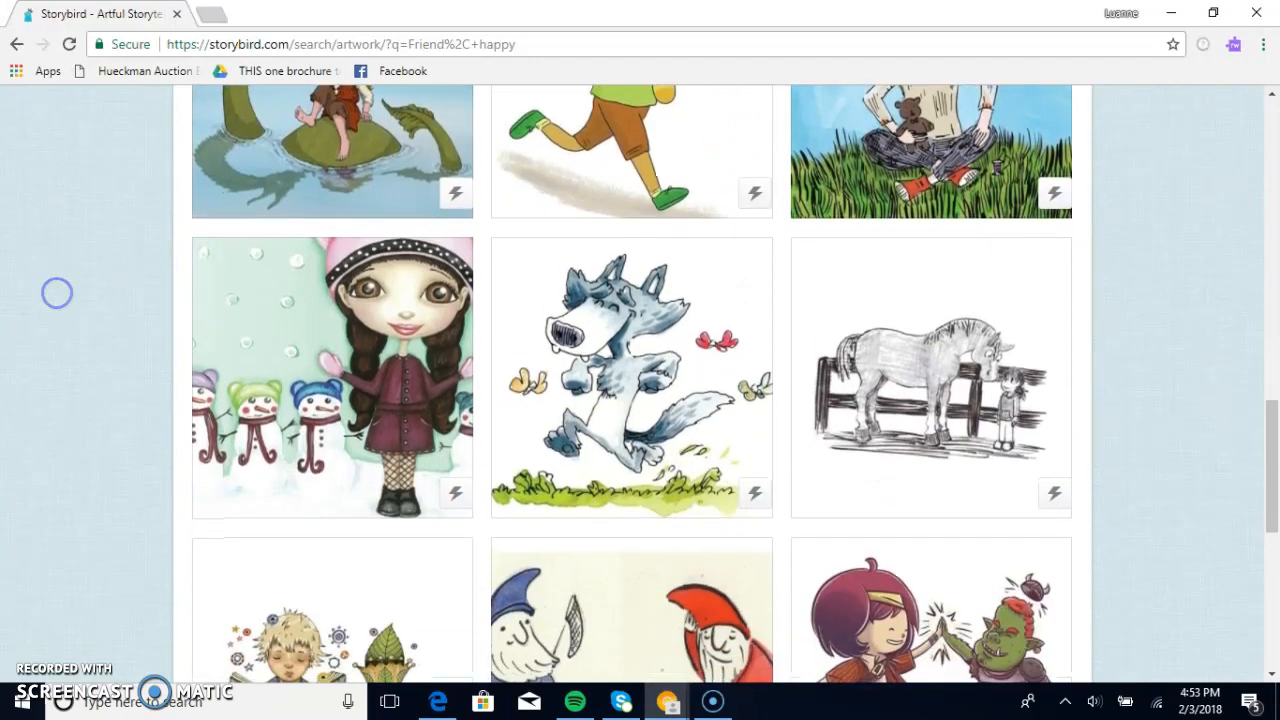
{"action": "scroll", "coordinate": [69, 309], "scroll_direction": "down", "scroll_amount": 2}
{"action": "scroll", "coordinate": [103, 371], "scroll_direction": "down", "scroll_amount": 1}
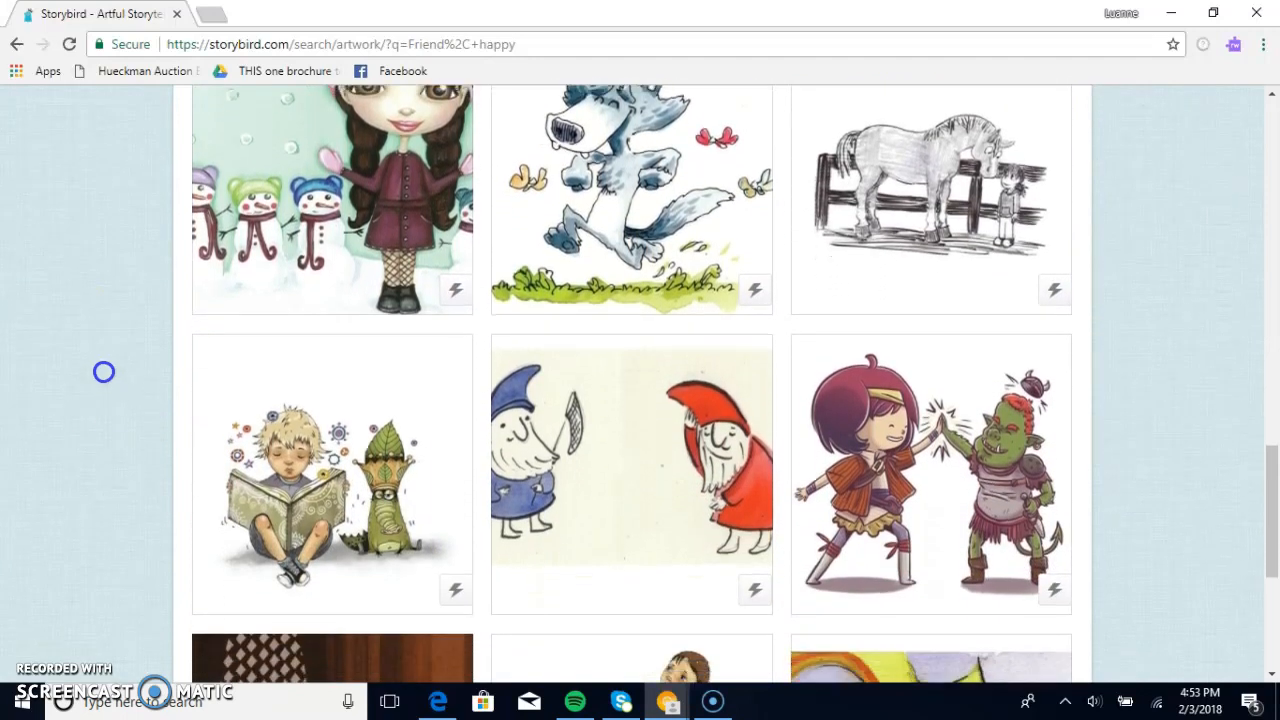
{"action": "scroll", "coordinate": [93, 348], "scroll_direction": "down", "scroll_amount": 1}
{"action": "scroll", "coordinate": [66, 303], "scroll_direction": "down", "scroll_amount": 1}
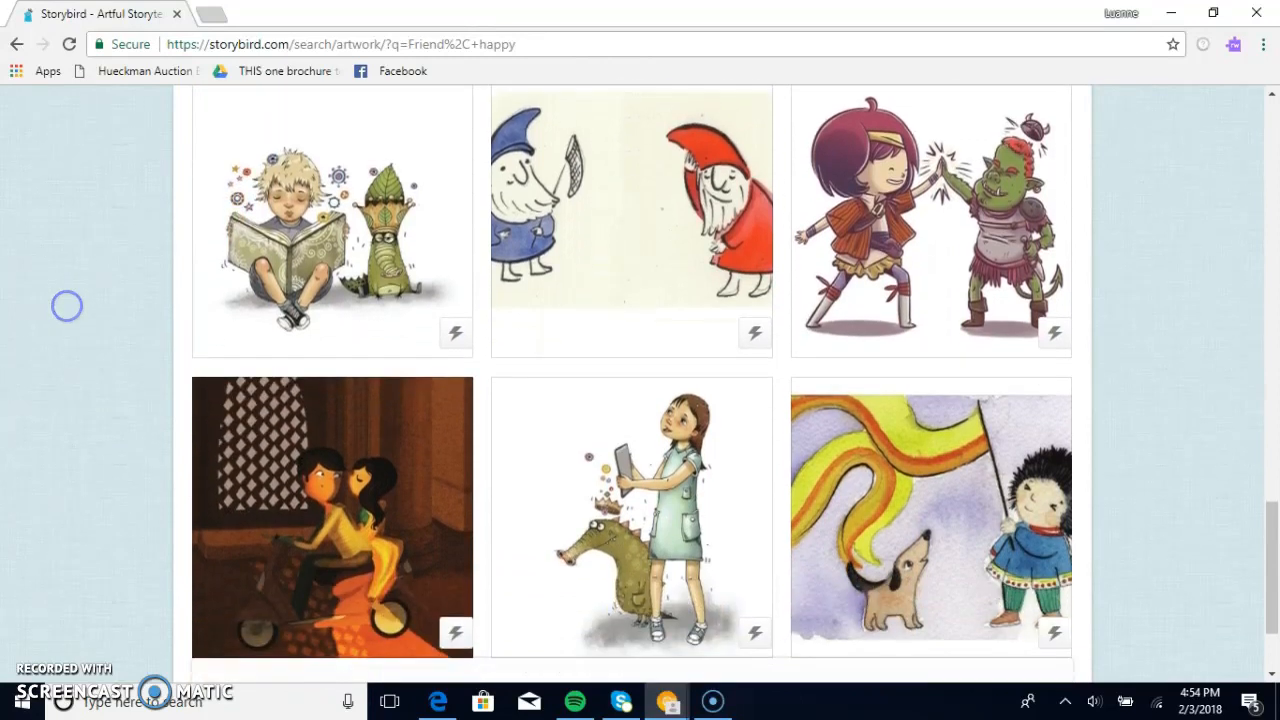
{"action": "scroll", "coordinate": [74, 323], "scroll_direction": "down", "scroll_amount": 2}
{"action": "scroll", "coordinate": [75, 325], "scroll_direction": "down", "scroll_amount": 2}
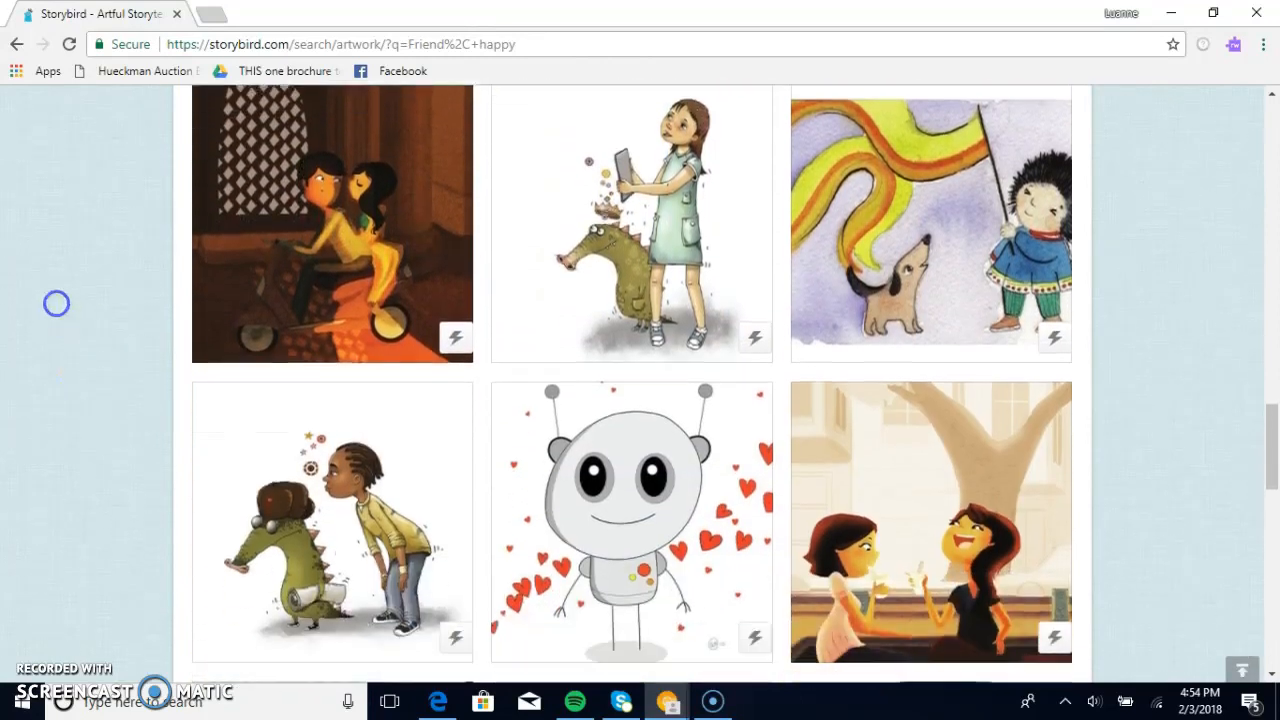
{"action": "scroll", "coordinate": [90, 350], "scroll_direction": "down", "scroll_amount": 1}
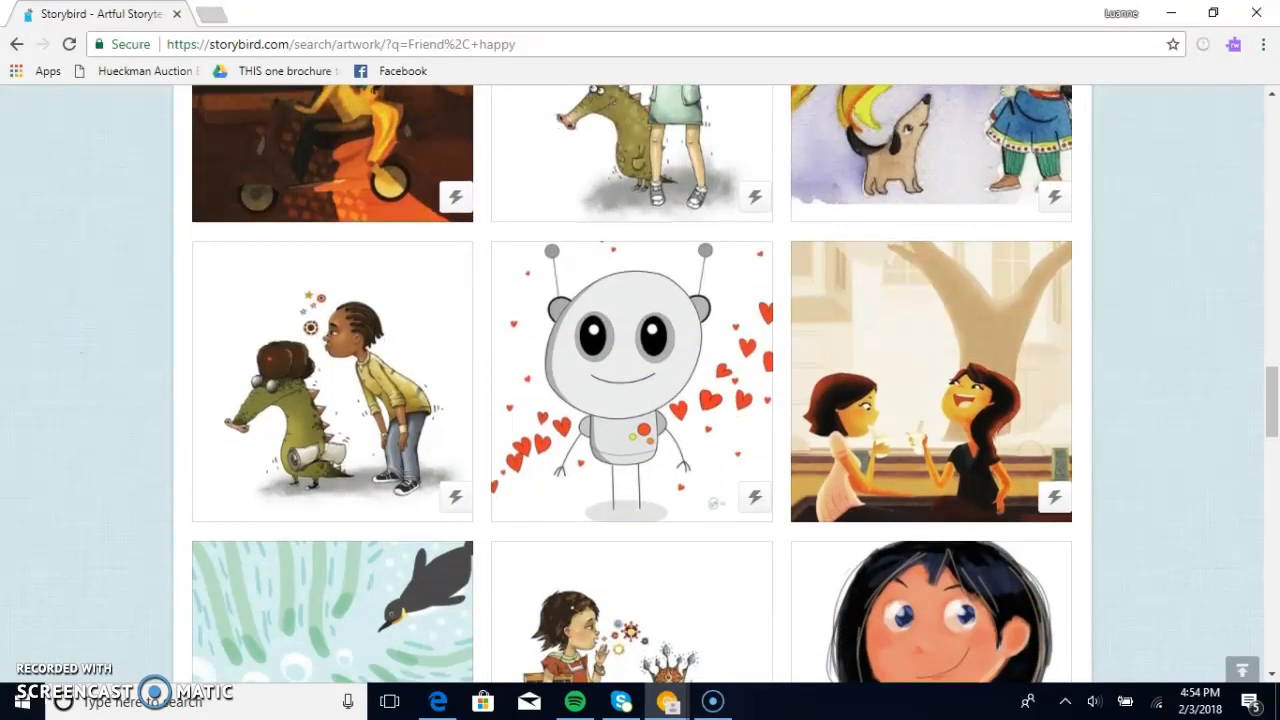
{"action": "scroll", "coordinate": [63, 323], "scroll_direction": "down", "scroll_amount": 1}
{"action": "scroll", "coordinate": [55, 318], "scroll_direction": "down", "scroll_amount": 2}
{"action": "scroll", "coordinate": [51, 317], "scroll_direction": "down", "scroll_amount": 1}
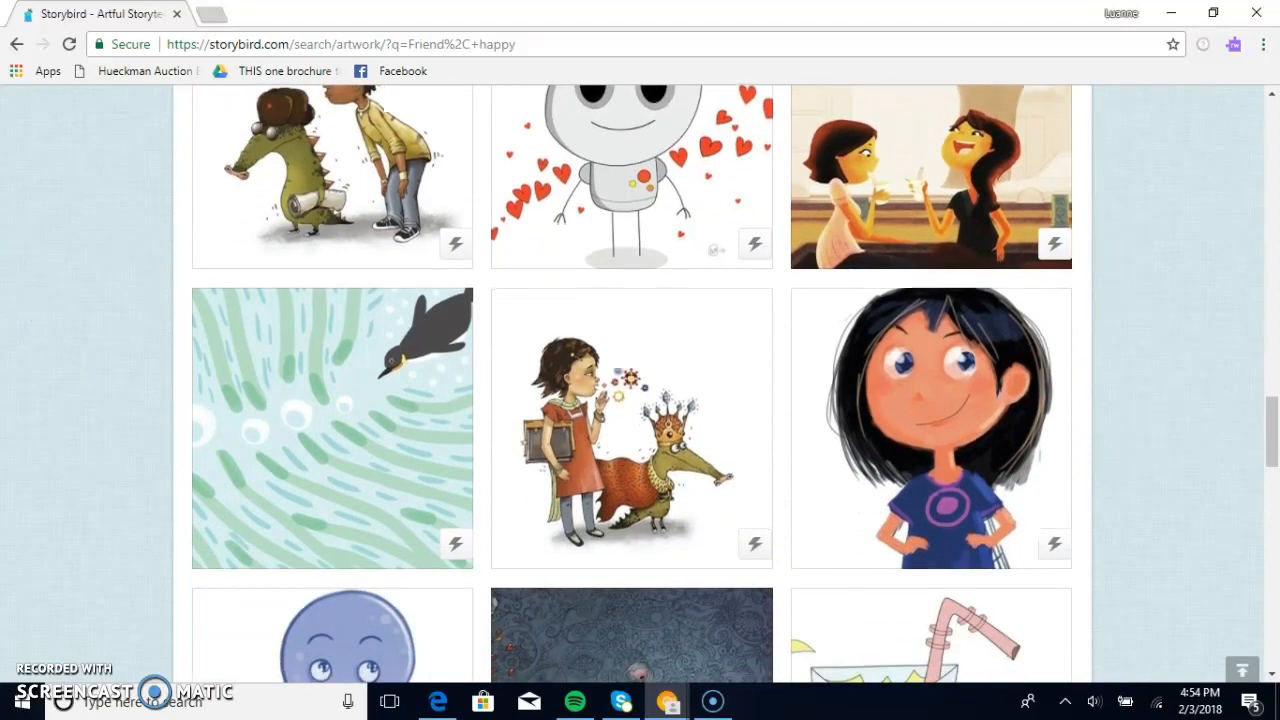
{"action": "scroll", "coordinate": [69, 351], "scroll_direction": "down", "scroll_amount": 1}
{"action": "scroll", "coordinate": [34, 314], "scroll_direction": "down", "scroll_amount": 1}
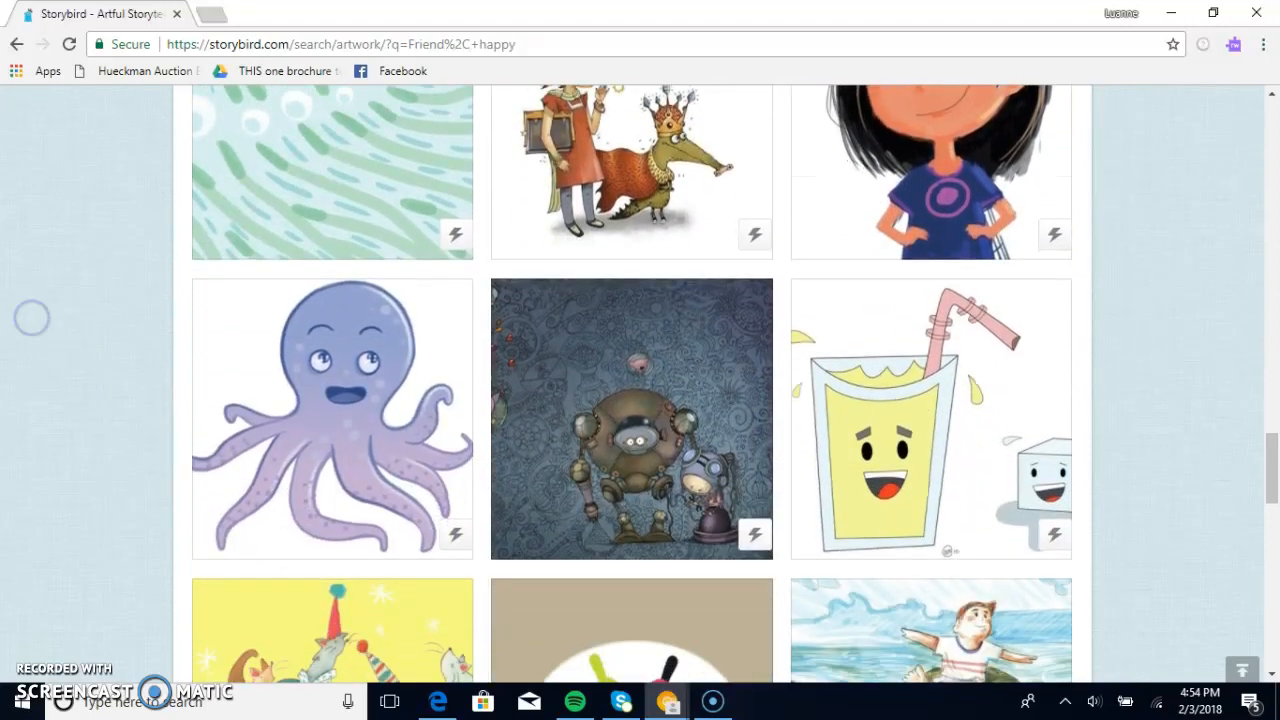
{"action": "scroll", "coordinate": [86, 354], "scroll_direction": "down", "scroll_amount": 1}
{"action": "scroll", "coordinate": [103, 377], "scroll_direction": "down", "scroll_amount": 1}
{"action": "scroll", "coordinate": [70, 326], "scroll_direction": "down", "scroll_amount": 1}
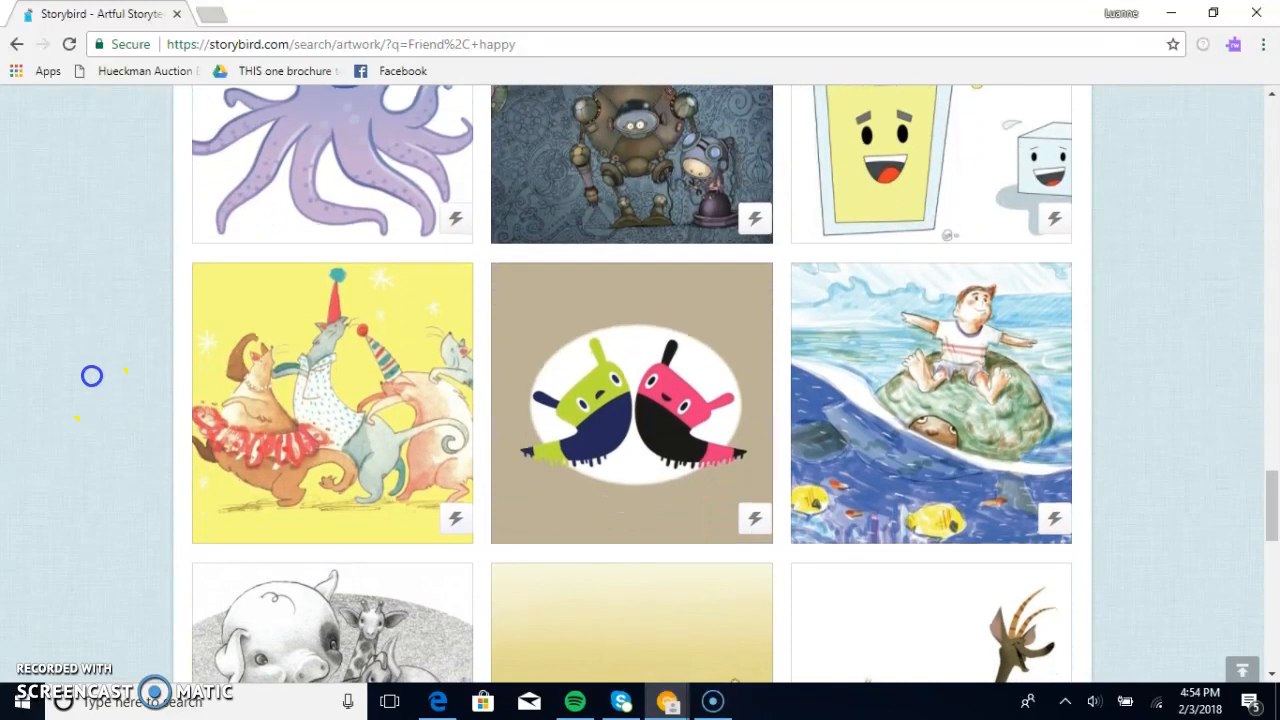
{"action": "scroll", "coordinate": [80, 360], "scroll_direction": "down", "scroll_amount": 2}
{"action": "scroll", "coordinate": [80, 363], "scroll_direction": "down", "scroll_amount": 1}
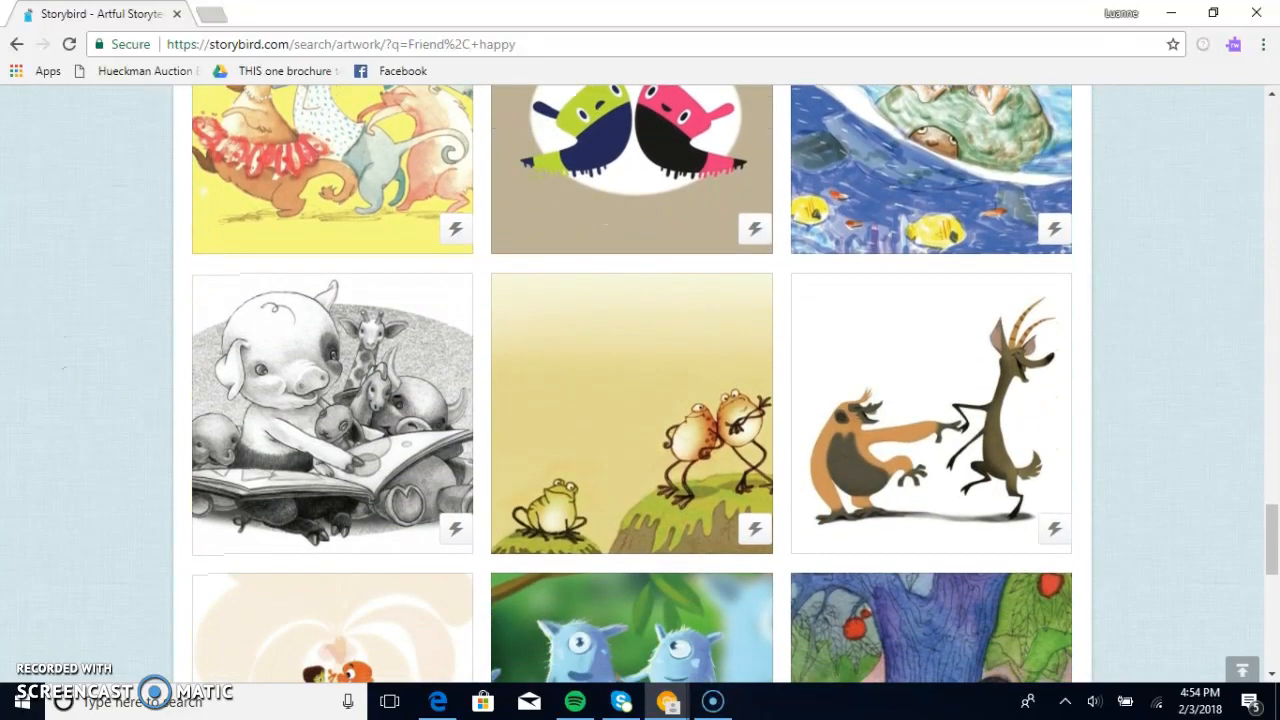
Open the "Frog meet" artwork and use it to start a multi-page Picture Book
{"action": "left_click", "coordinate": [667, 484]}
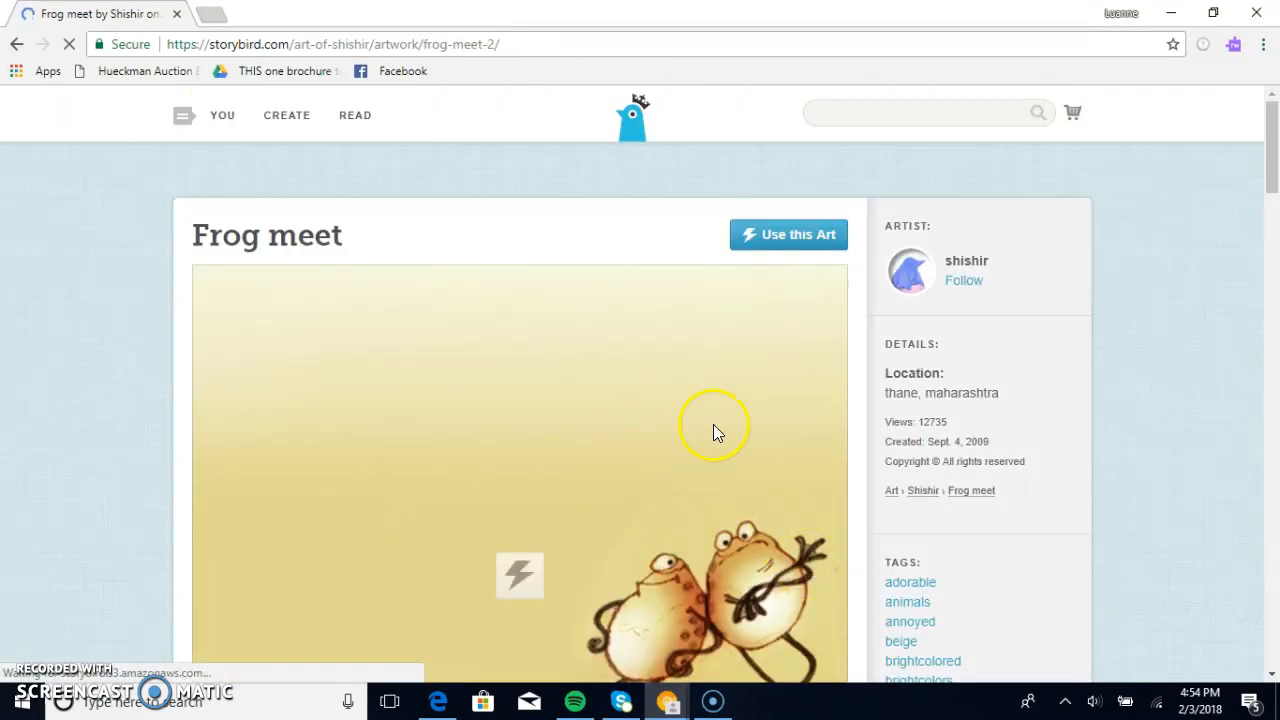
{"action": "scroll", "coordinate": [86, 389], "scroll_direction": "down", "scroll_amount": 2}
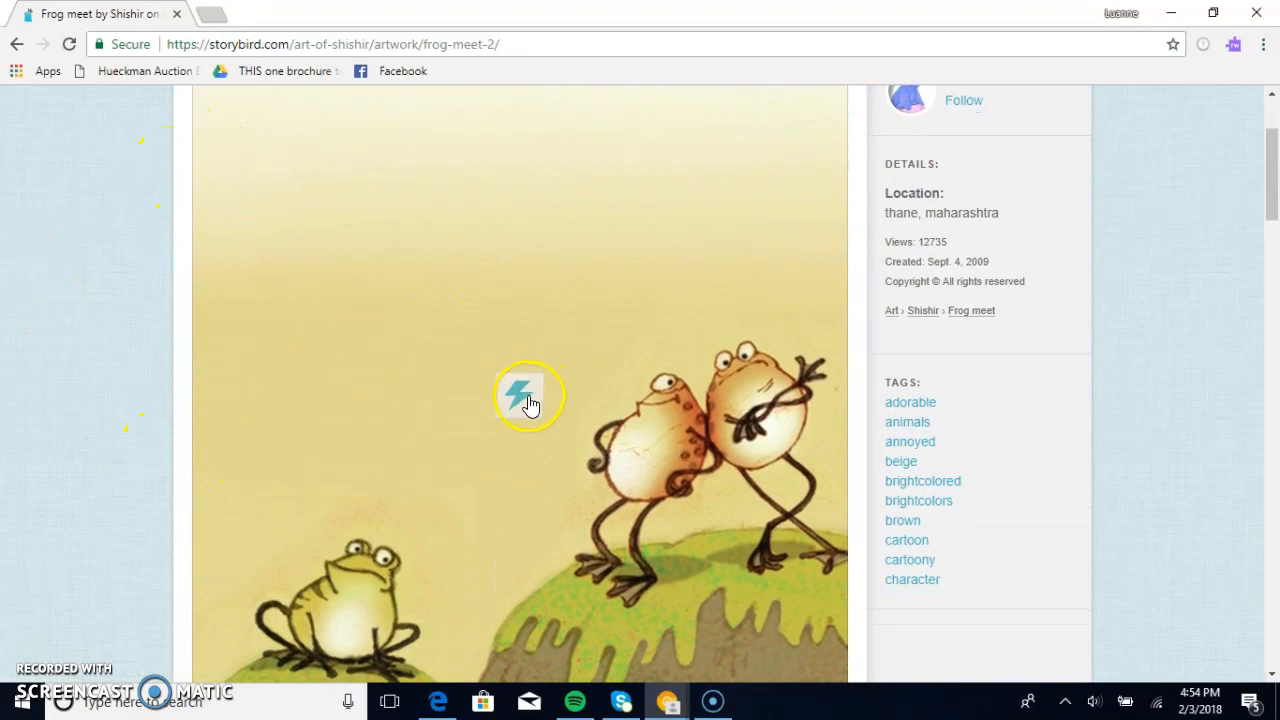
{"action": "left_click", "coordinate": [524, 412]}
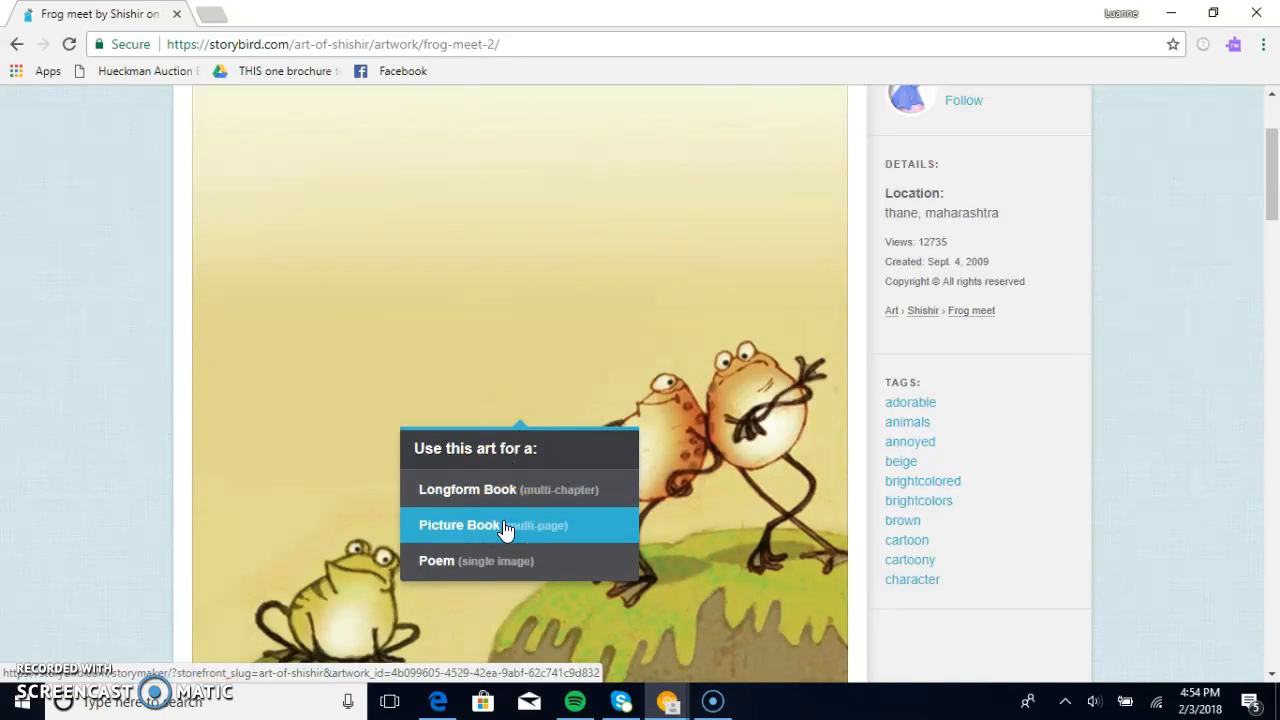
{"action": "left_click", "coordinate": [490, 492]}
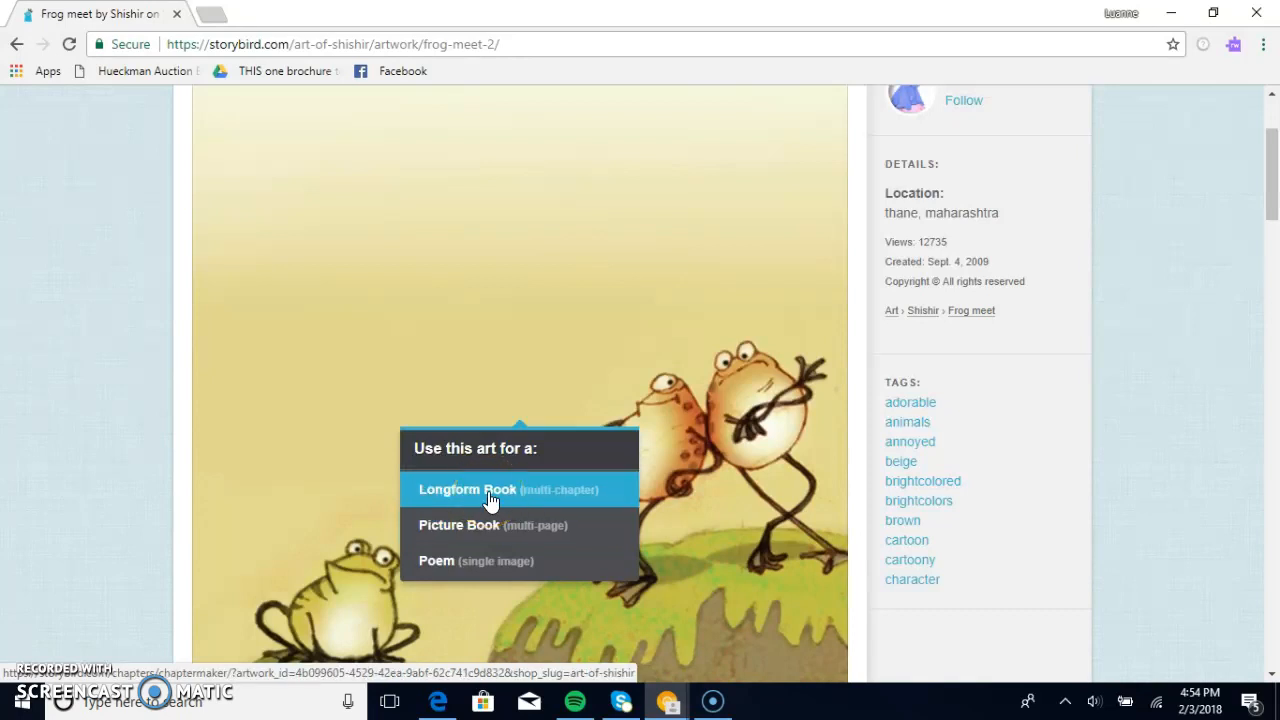
{"action": "left_click", "coordinate": [487, 535]}
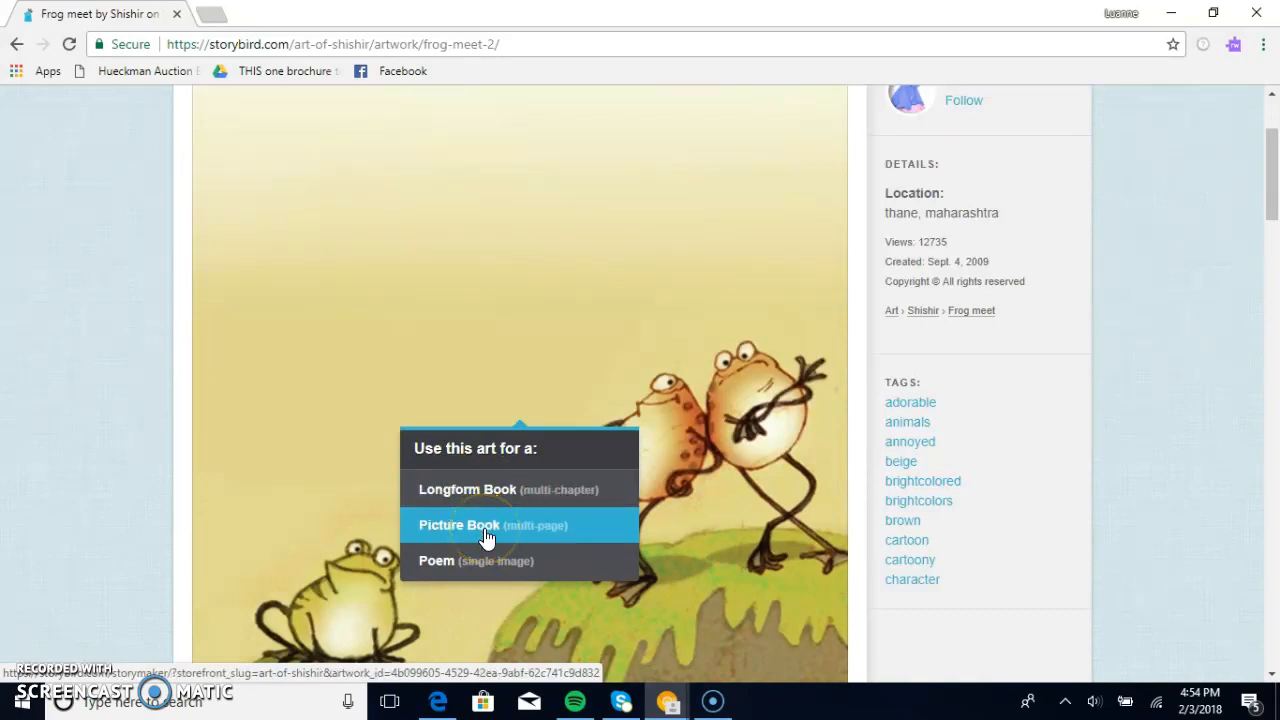
{"action": "left_click", "coordinate": [487, 535]}
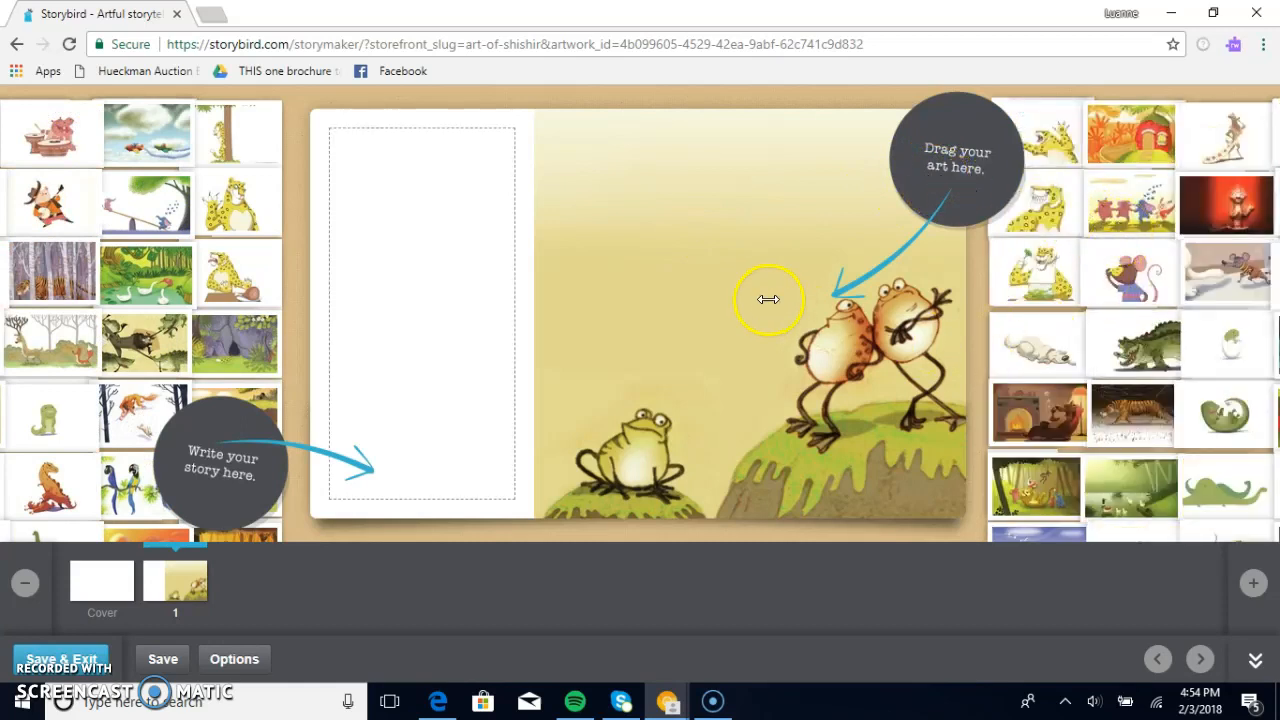
Write "To be a good friend..." and, after a blank line, "...we should ask people to join us in a game." as page 1's text
{"action": "left_click", "coordinate": [383, 167]}
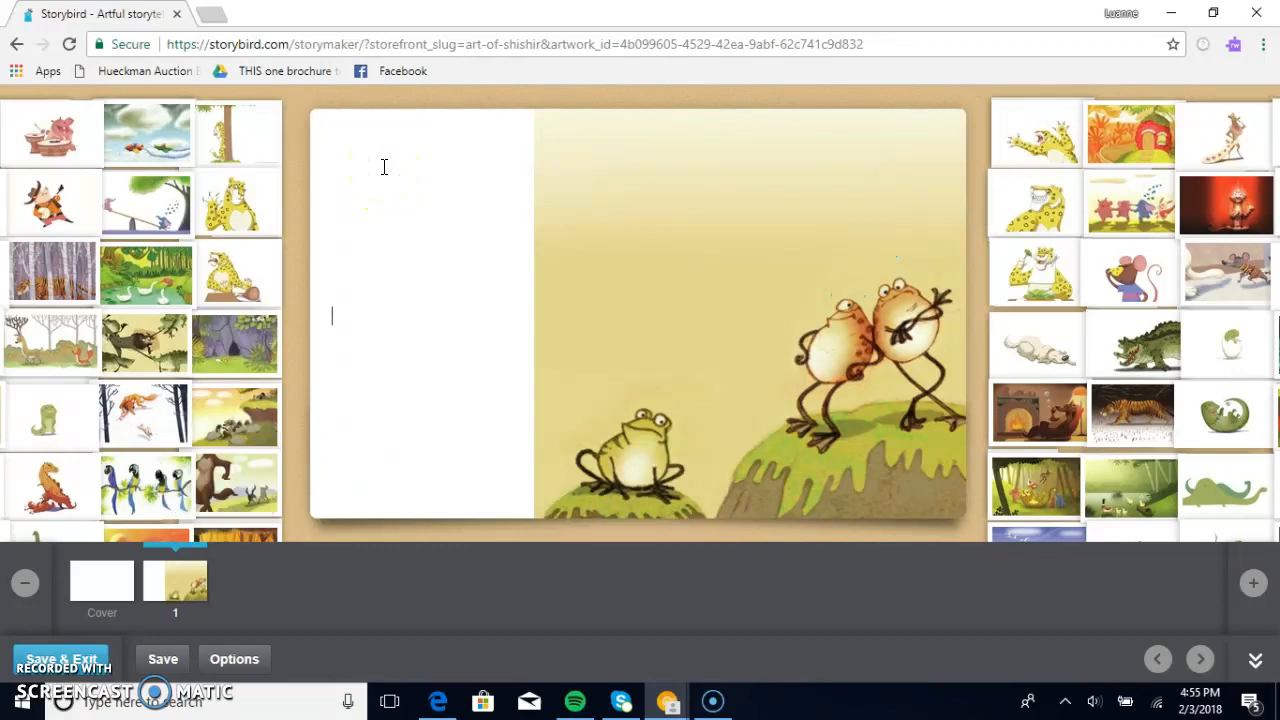
{"action": "left_click", "coordinate": [383, 167]}
{"action": "type", "text": "To b"}
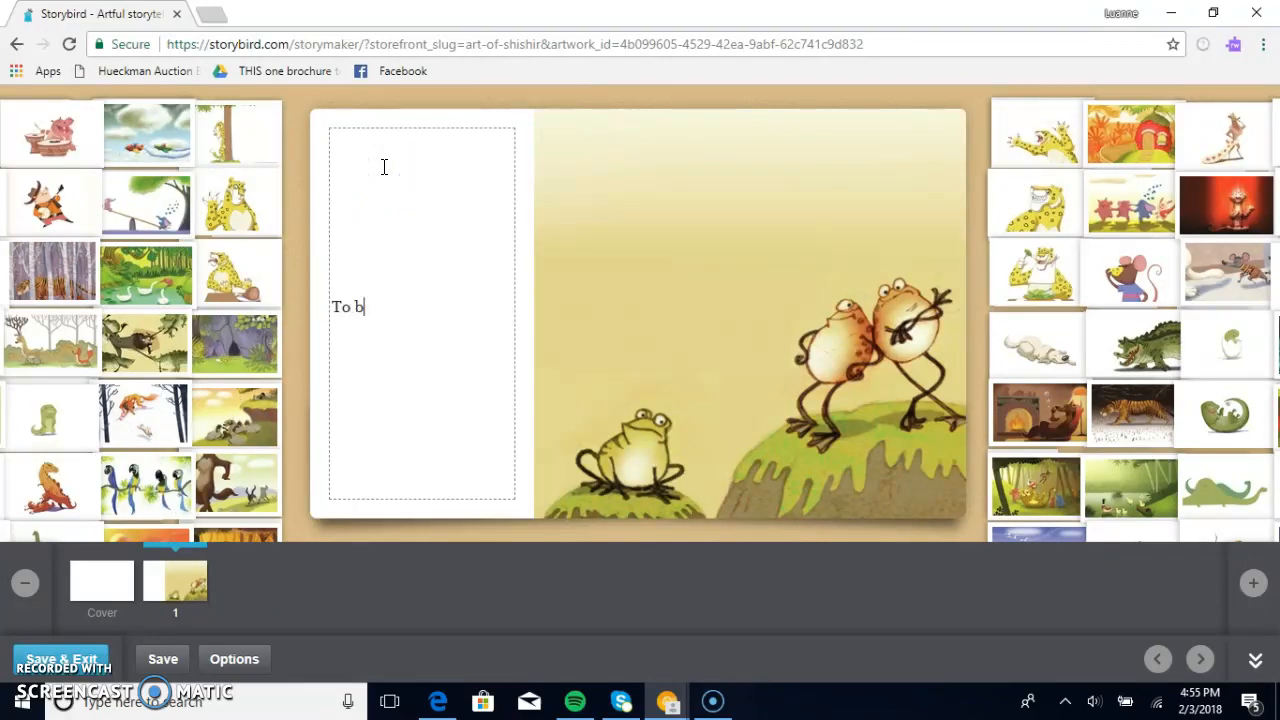
{"action": "type", "text": "e a good friend"}
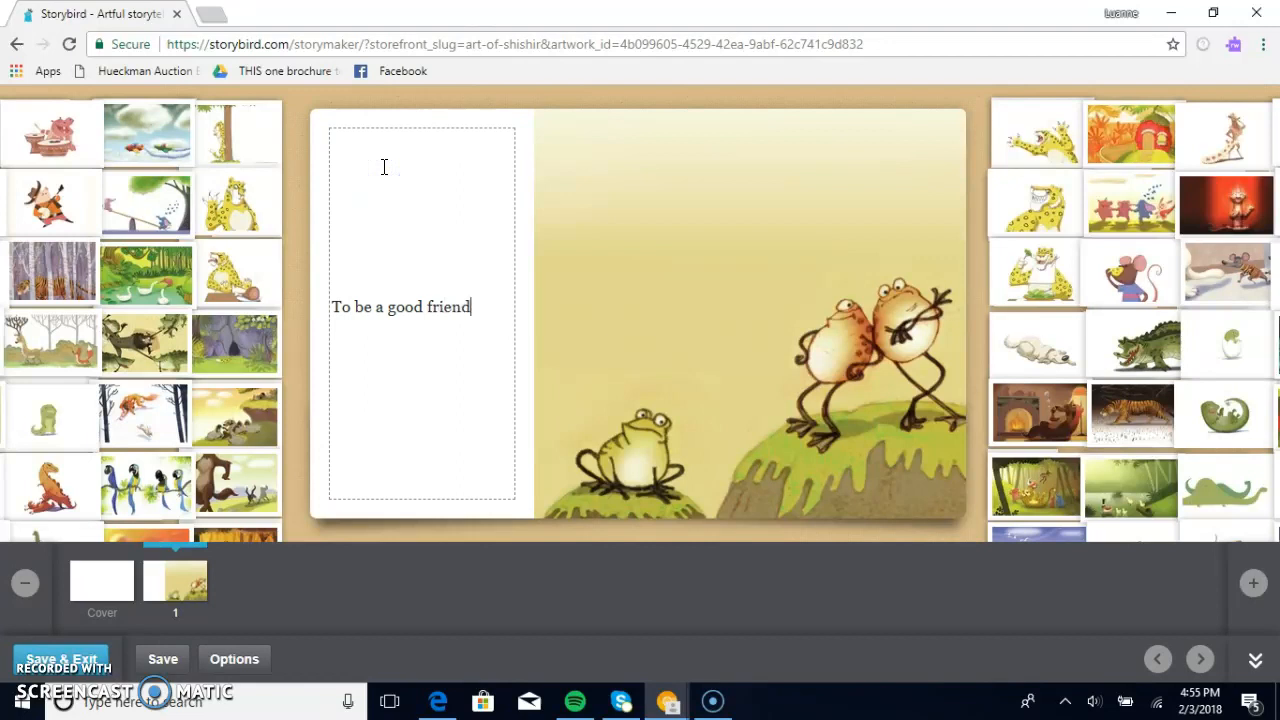
{"action": "type", "text": "..."}
{"action": "key", "text": "Return"}
{"action": "key", "text": "Return"}
{"action": "type", "text": "...whe"}
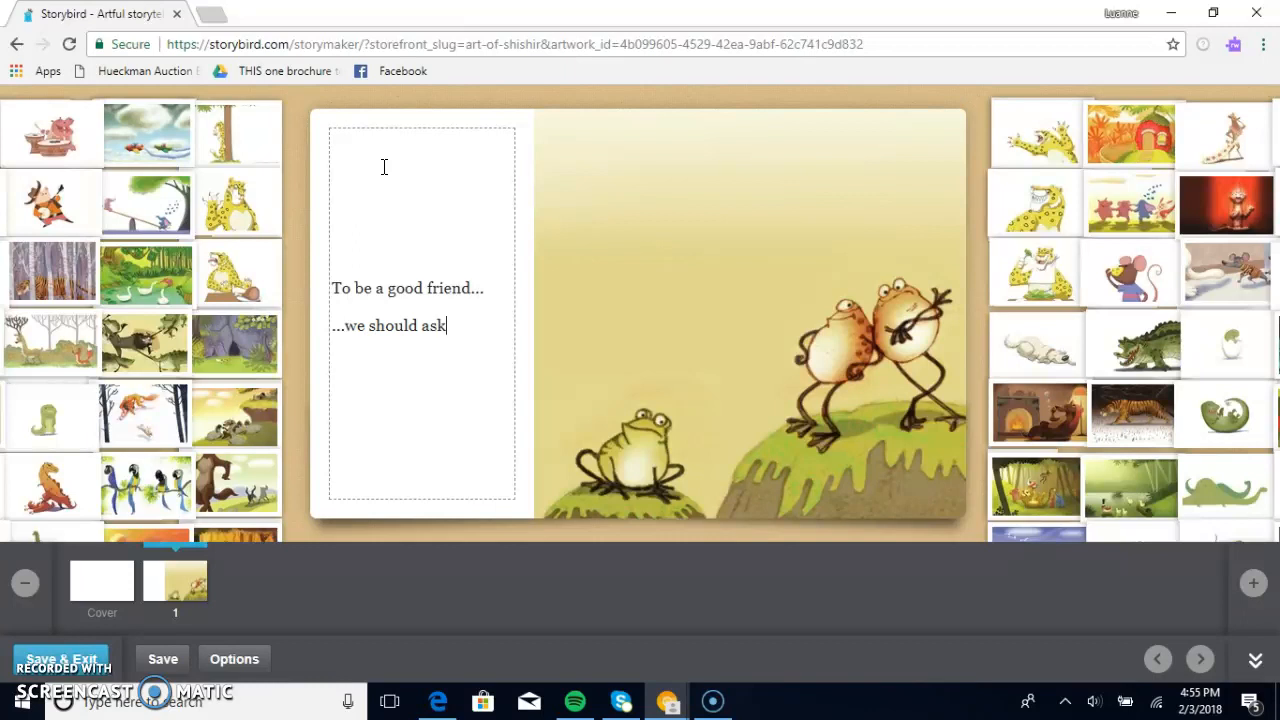
{"action": "type", "text": "to"}
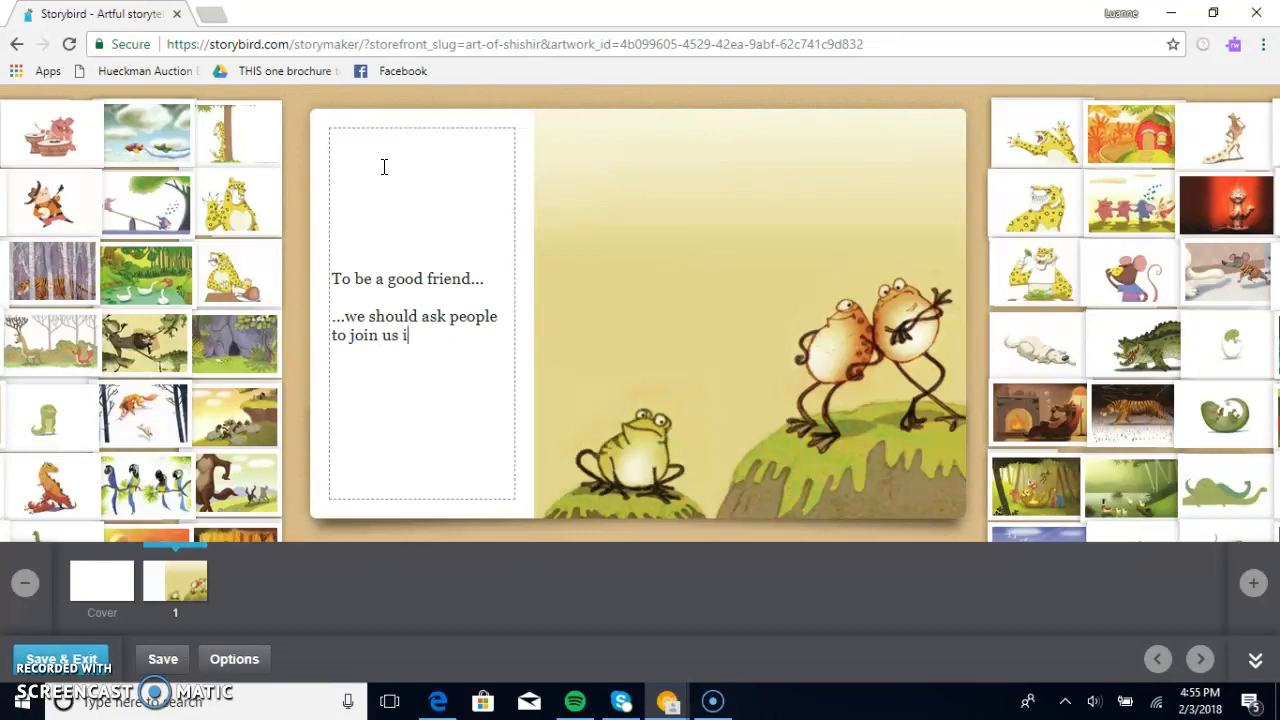
{"action": "type", "text": "join us in a game."}
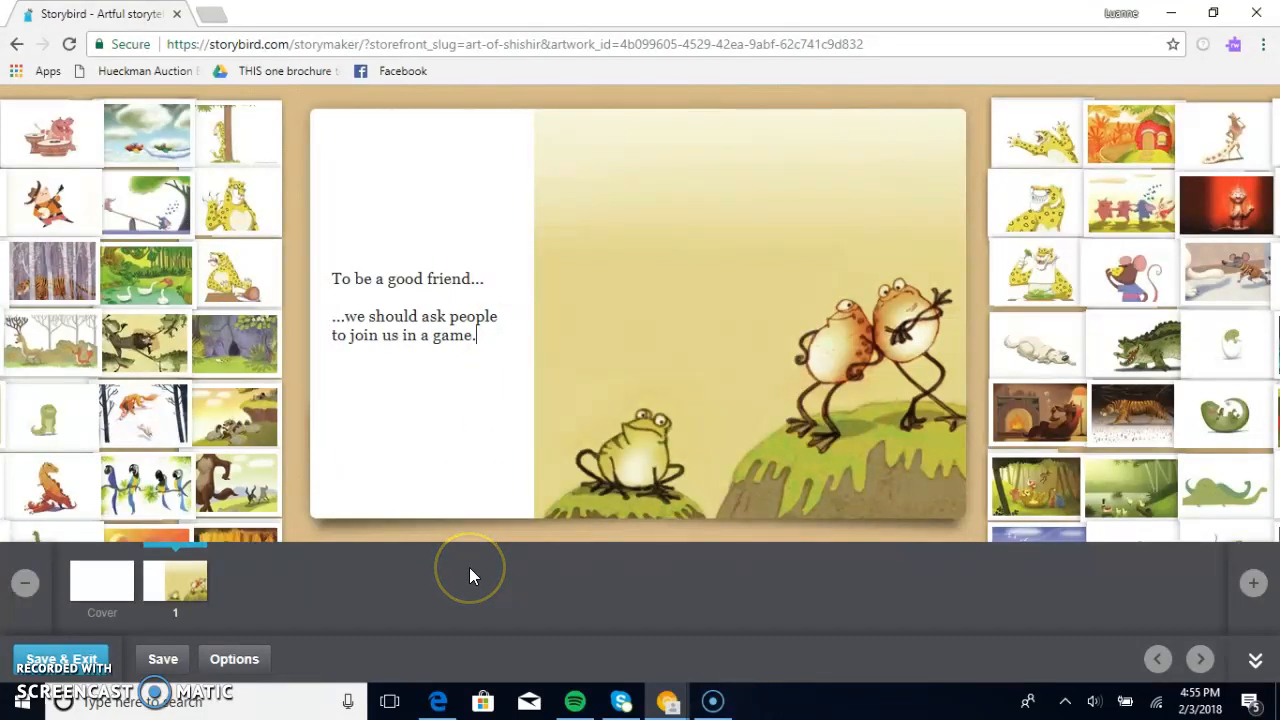
{"action": "left_click", "coordinate": [532, 438]}
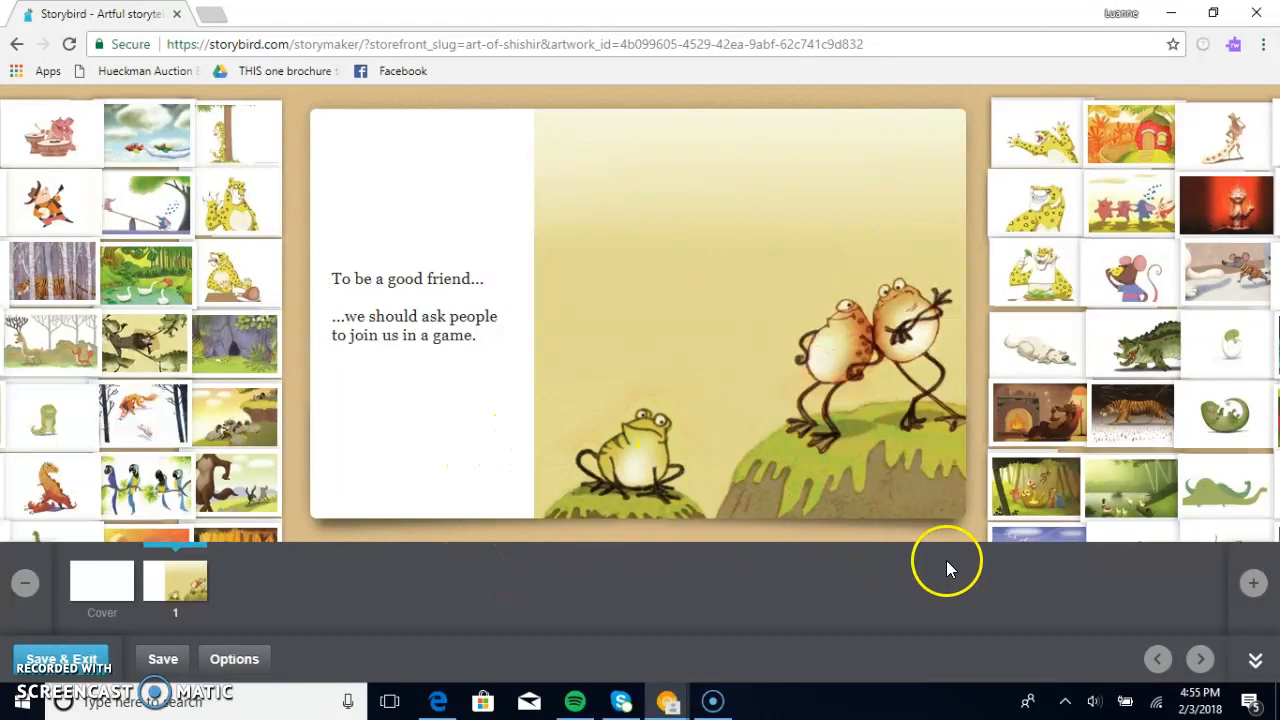
Add a second page and place the artwork of pink birds on a branch along its left side
{"action": "left_click", "coordinate": [1256, 586]}
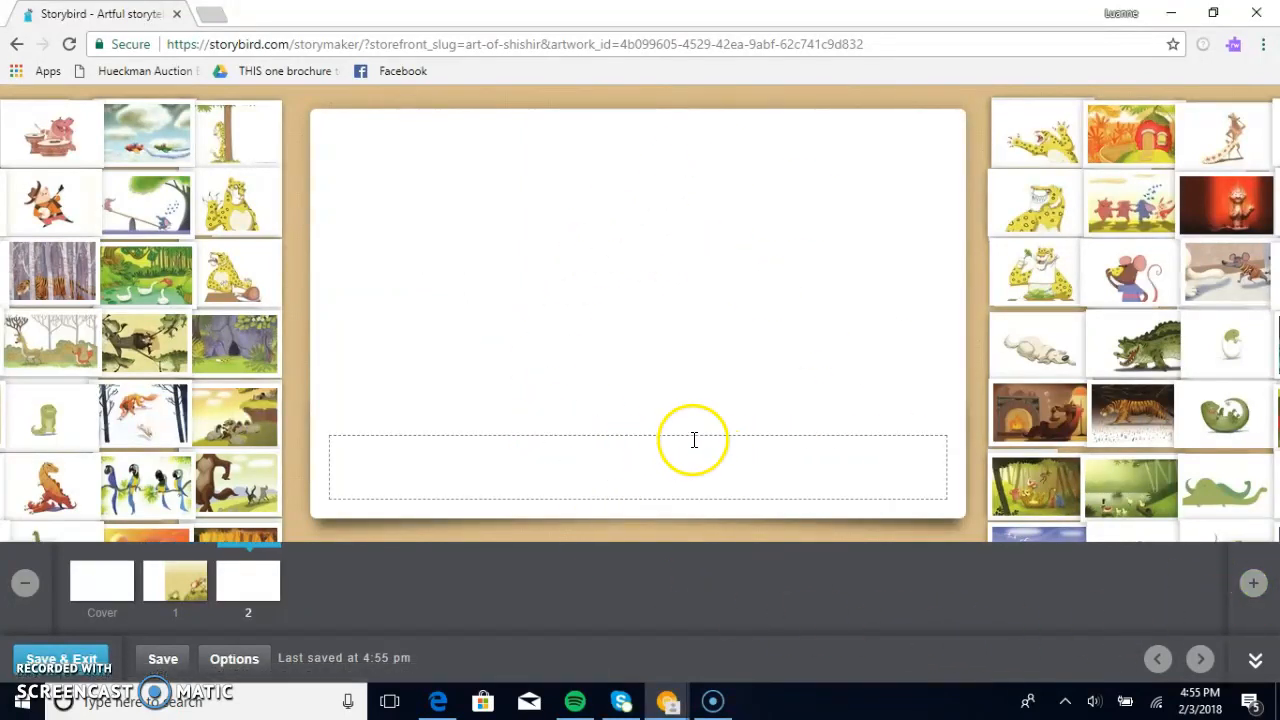
{"action": "left_click", "coordinate": [1256, 664]}
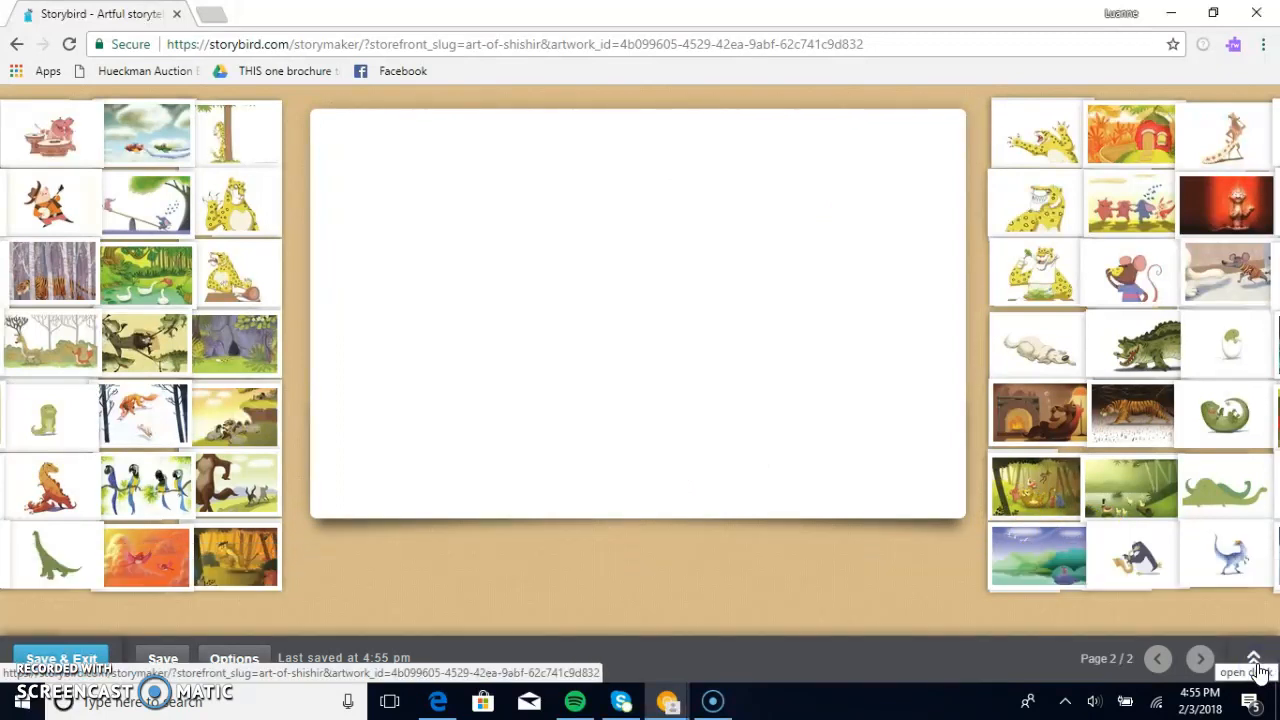
{"action": "left_click_drag", "start_coordinate": [566, 553], "coordinate": [523, 563]}
{"action": "left_click_drag", "start_coordinate": [715, 568], "coordinate": [533, 586]}
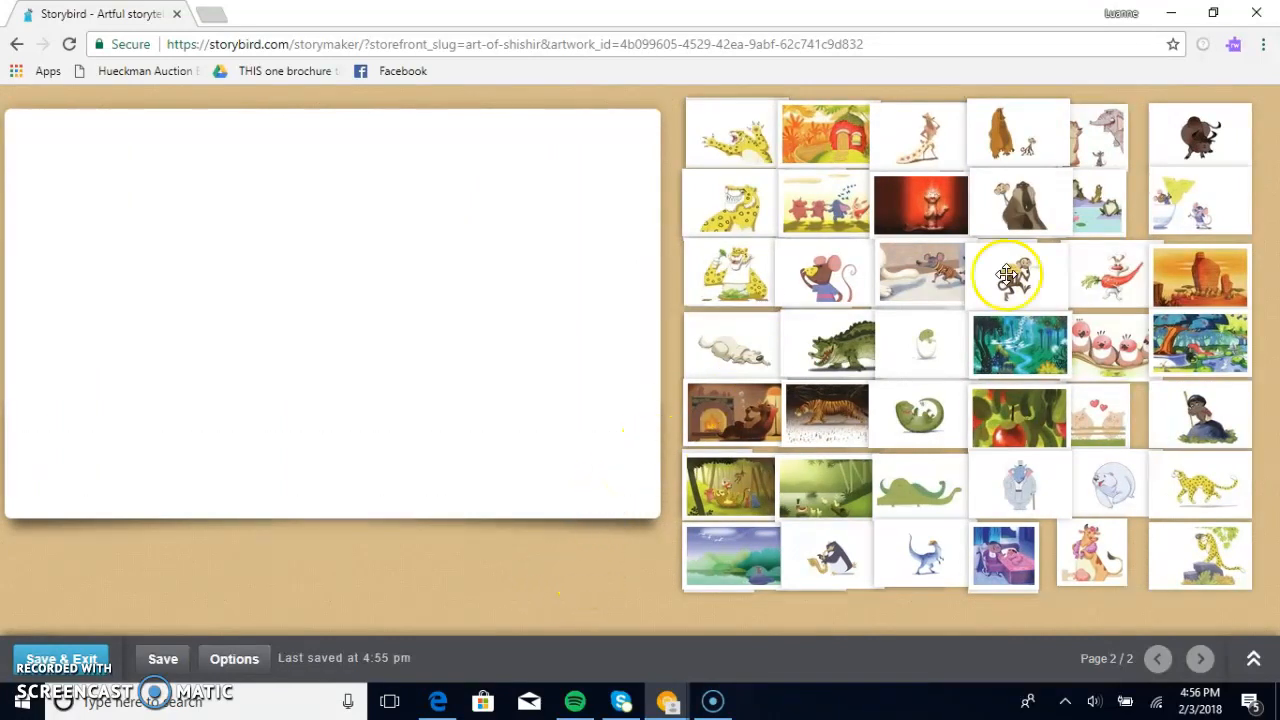
{"action": "left_click_drag", "start_coordinate": [1110, 347], "coordinate": [1060, 436]}
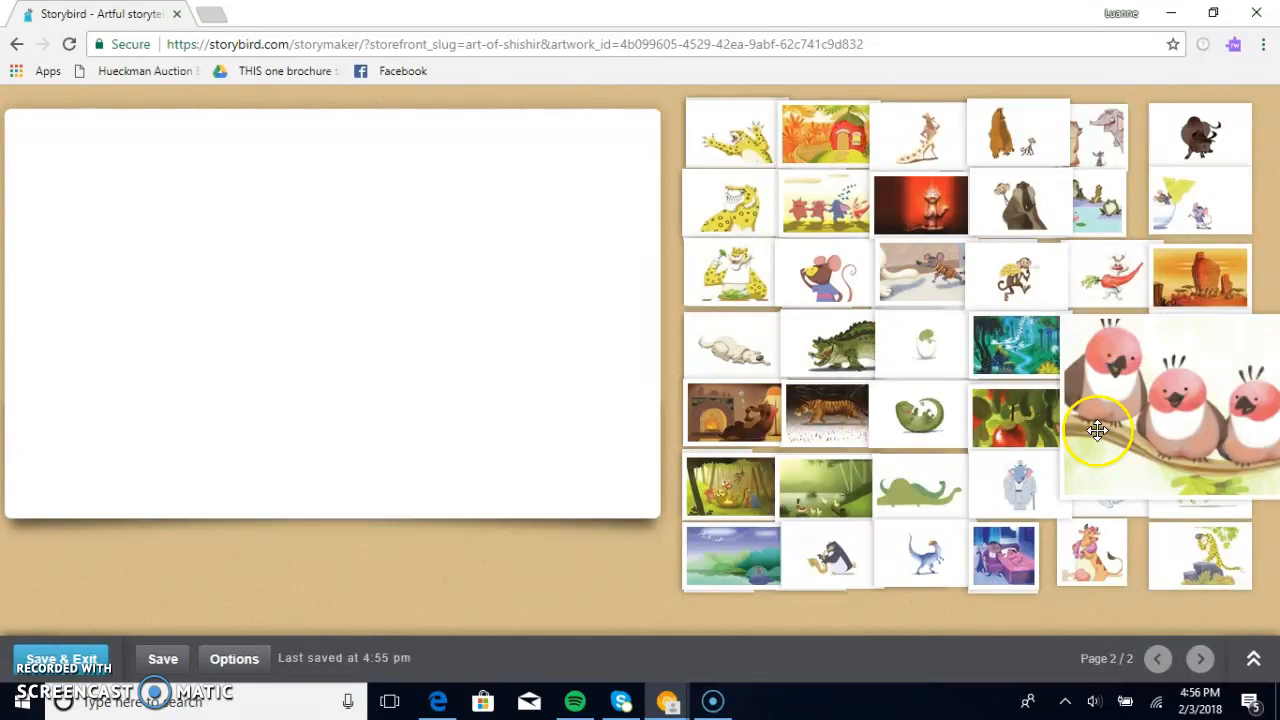
{"action": "left_click_drag", "start_coordinate": [1133, 384], "coordinate": [236, 324]}
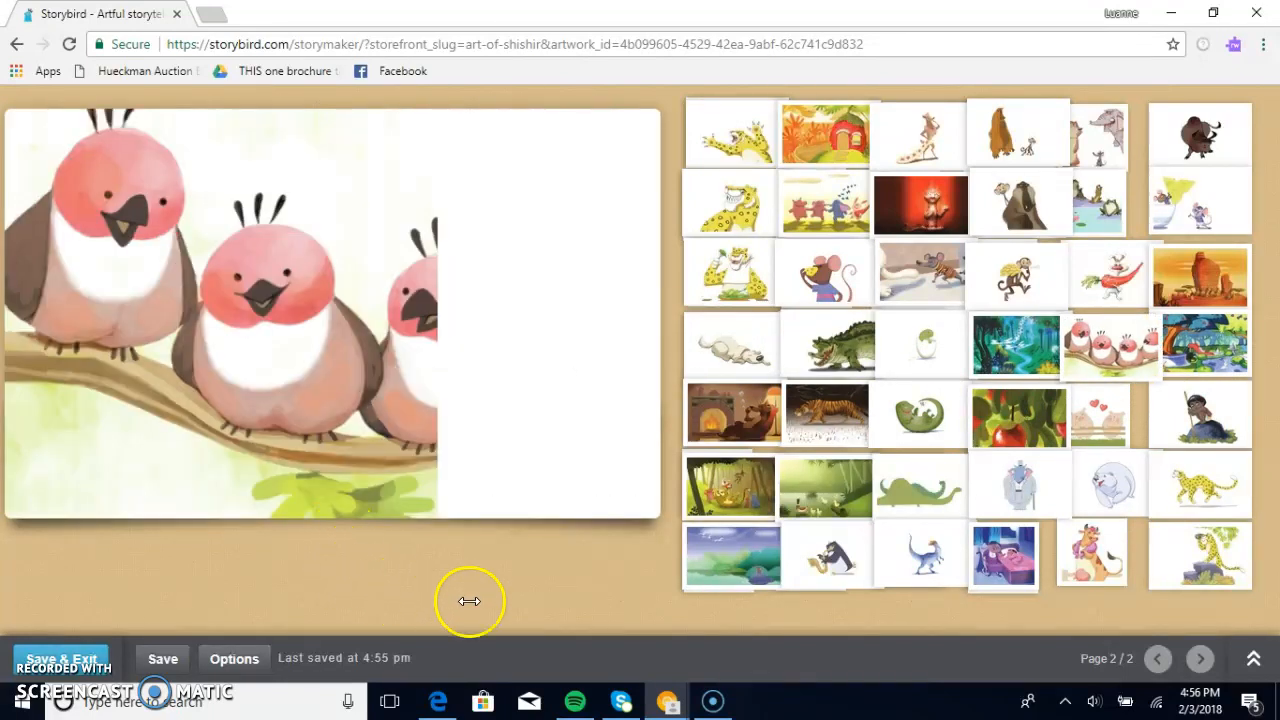
Try the bird artwork across the full second page, and set it as a picture above the text area instead
{"action": "left_click_drag", "start_coordinate": [417, 558], "coordinate": [560, 563]}
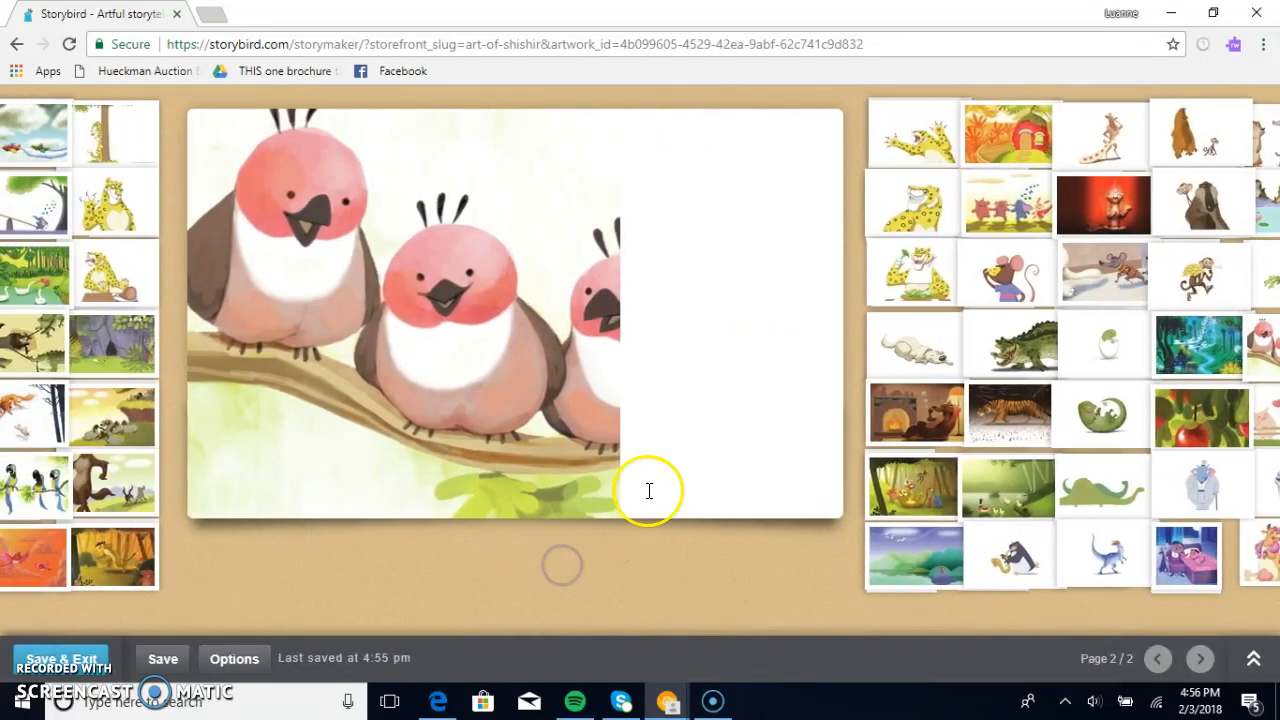
{"action": "left_click_drag", "start_coordinate": [803, 581], "coordinate": [609, 549]}
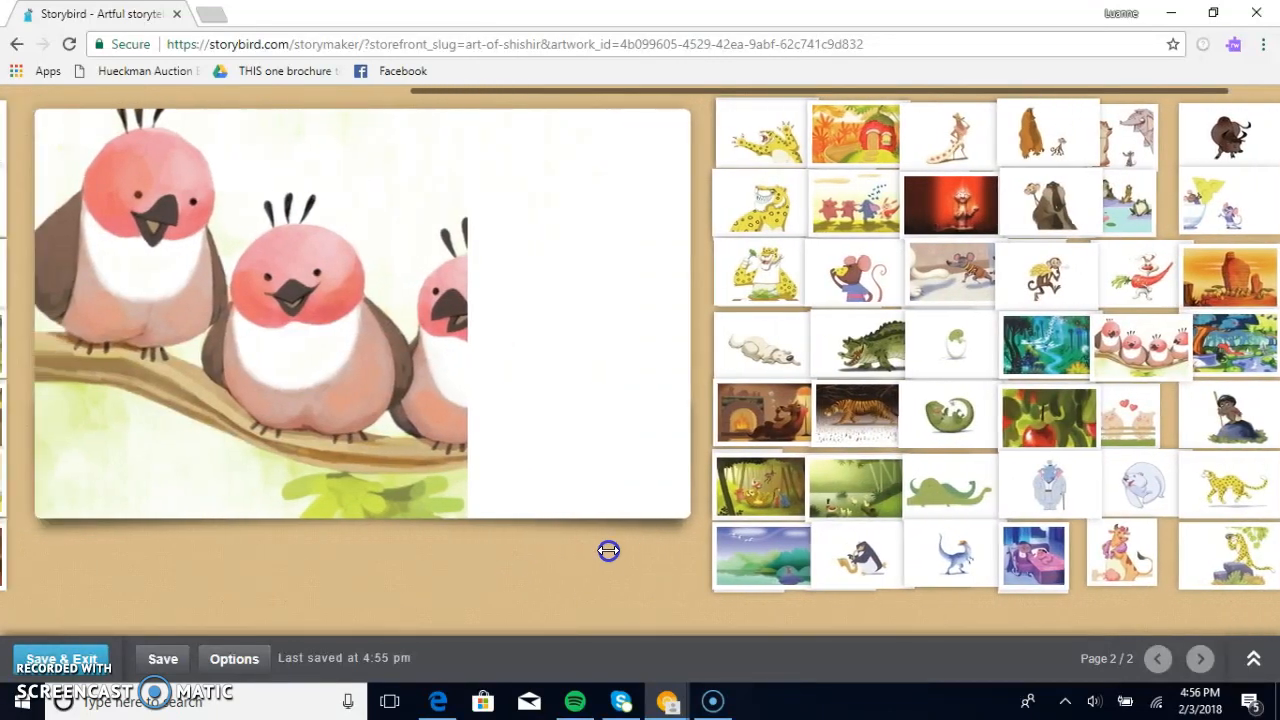
{"action": "left_click_drag", "start_coordinate": [422, 310], "coordinate": [355, 319]}
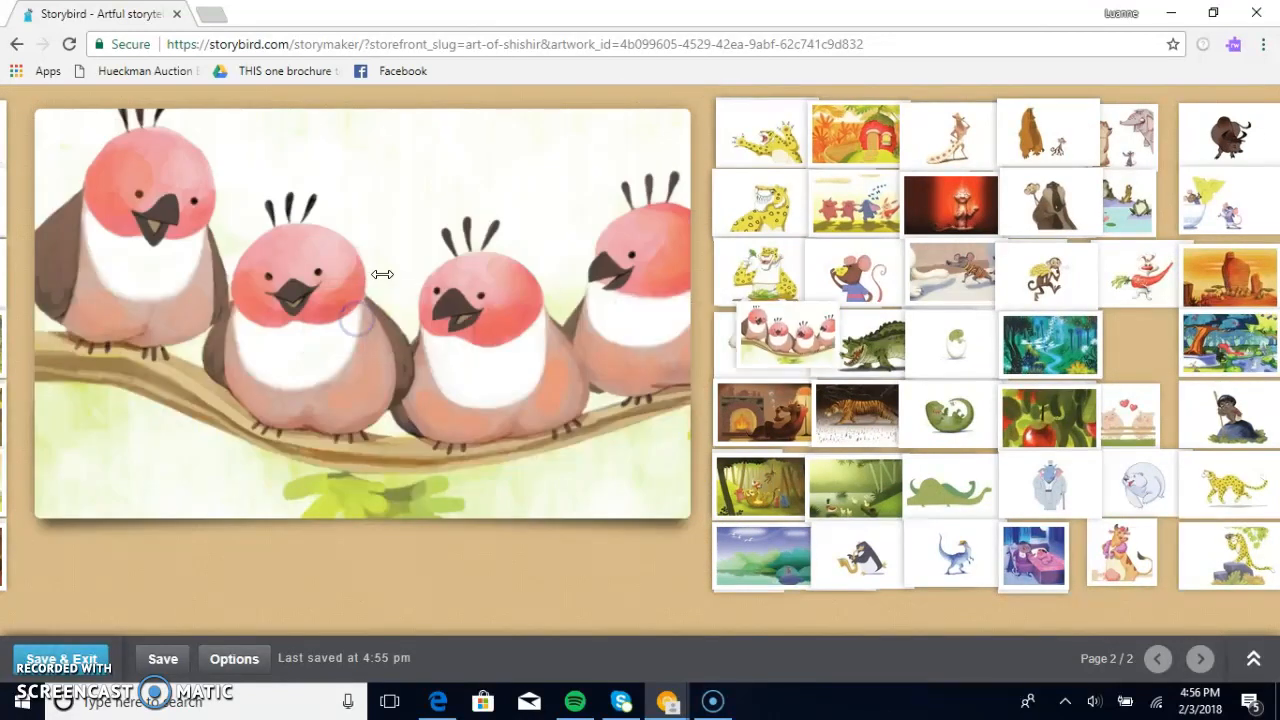
{"action": "left_click_drag", "start_coordinate": [454, 489], "coordinate": [366, 191]}
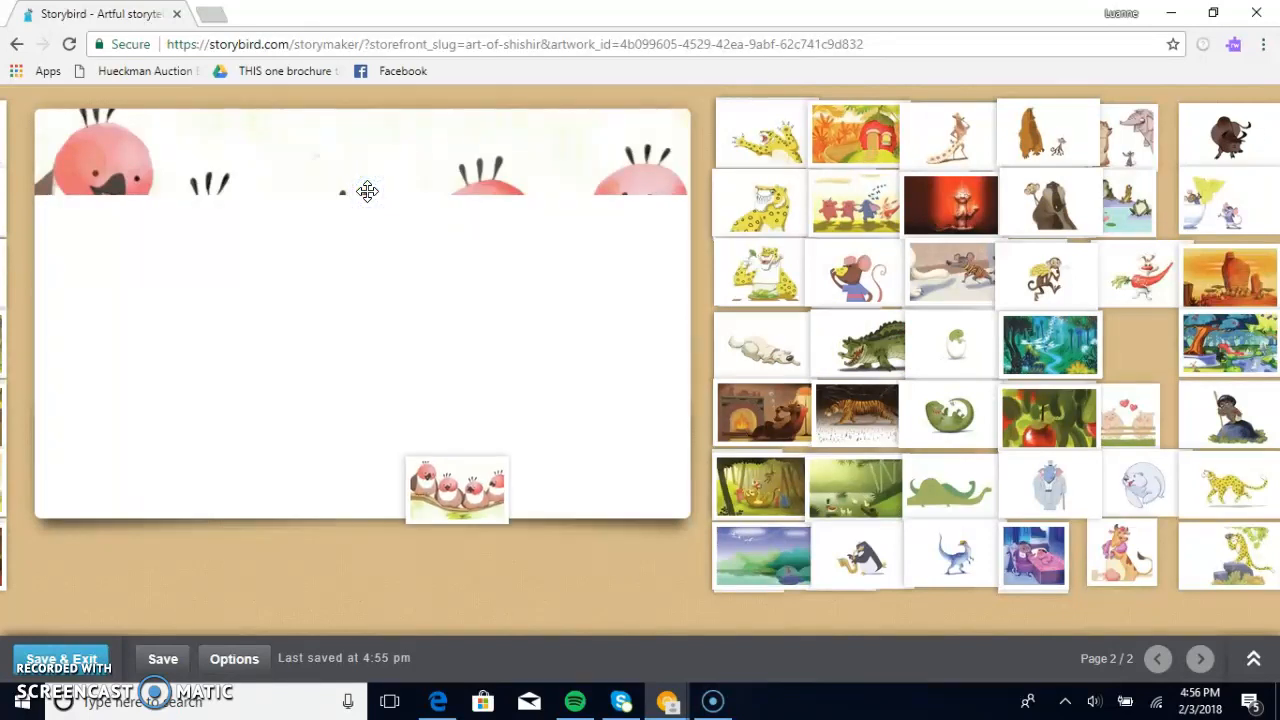
Write "To be a good friend..." as the first line of text beneath the birds
{"action": "left_click", "coordinate": [337, 457]}
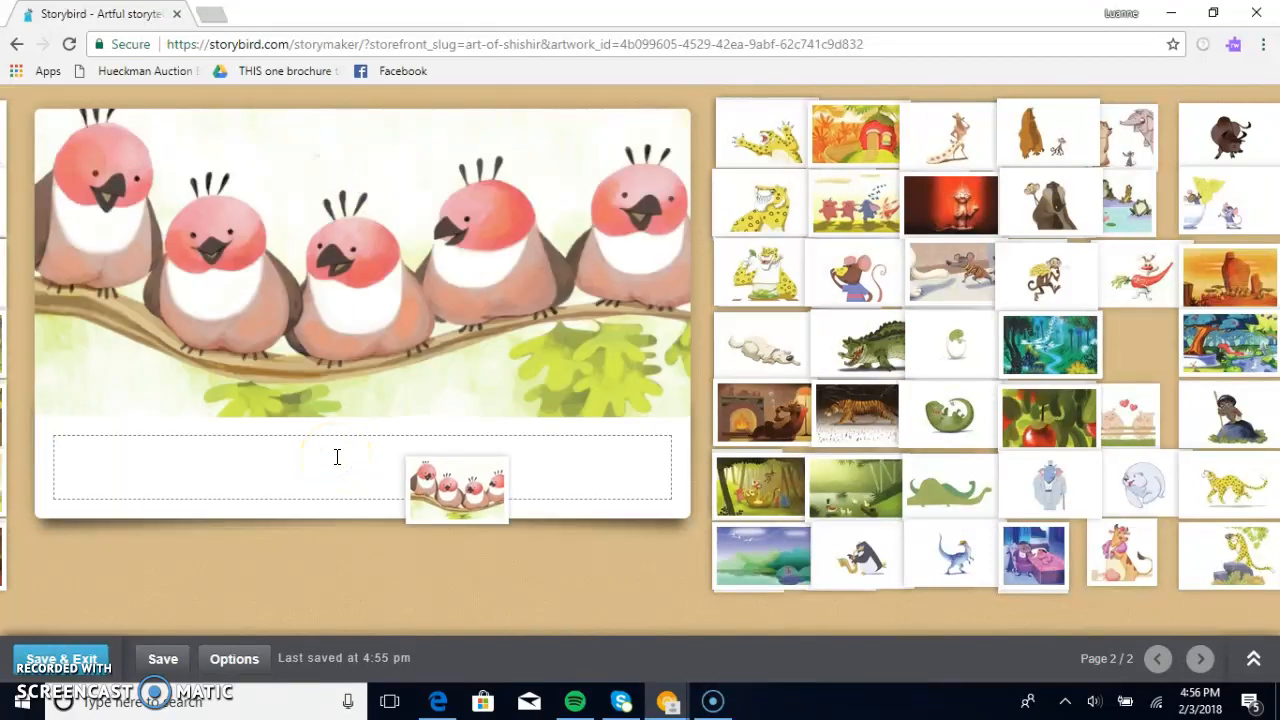
{"action": "type", "text": "To be a good friend..."}
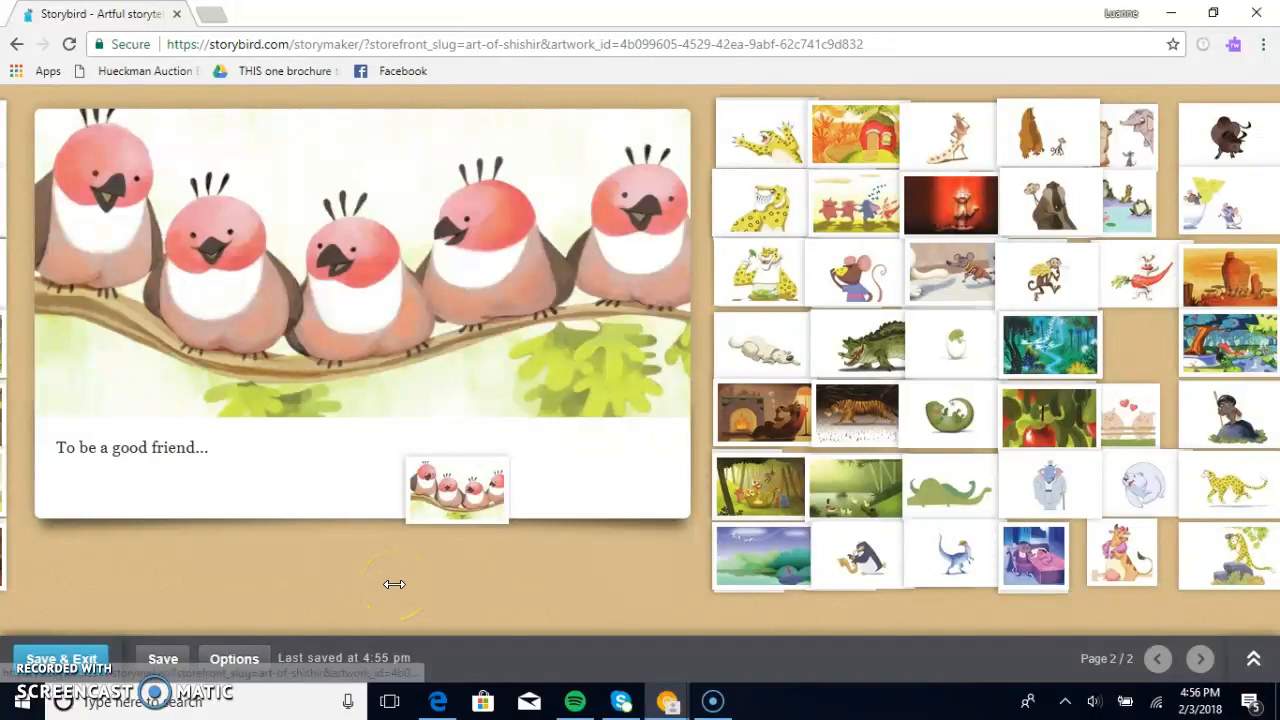
{"action": "left_click", "coordinate": [298, 471]}
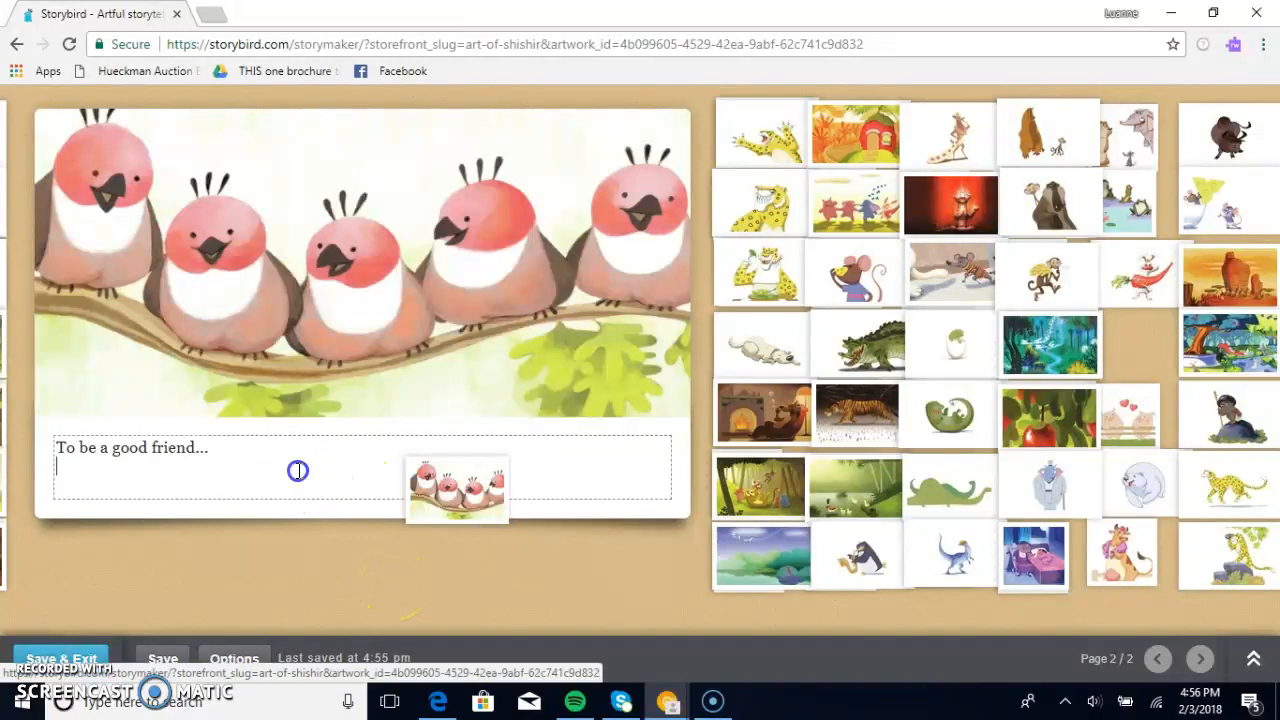
{"action": "key", "text": "BackSpace"}
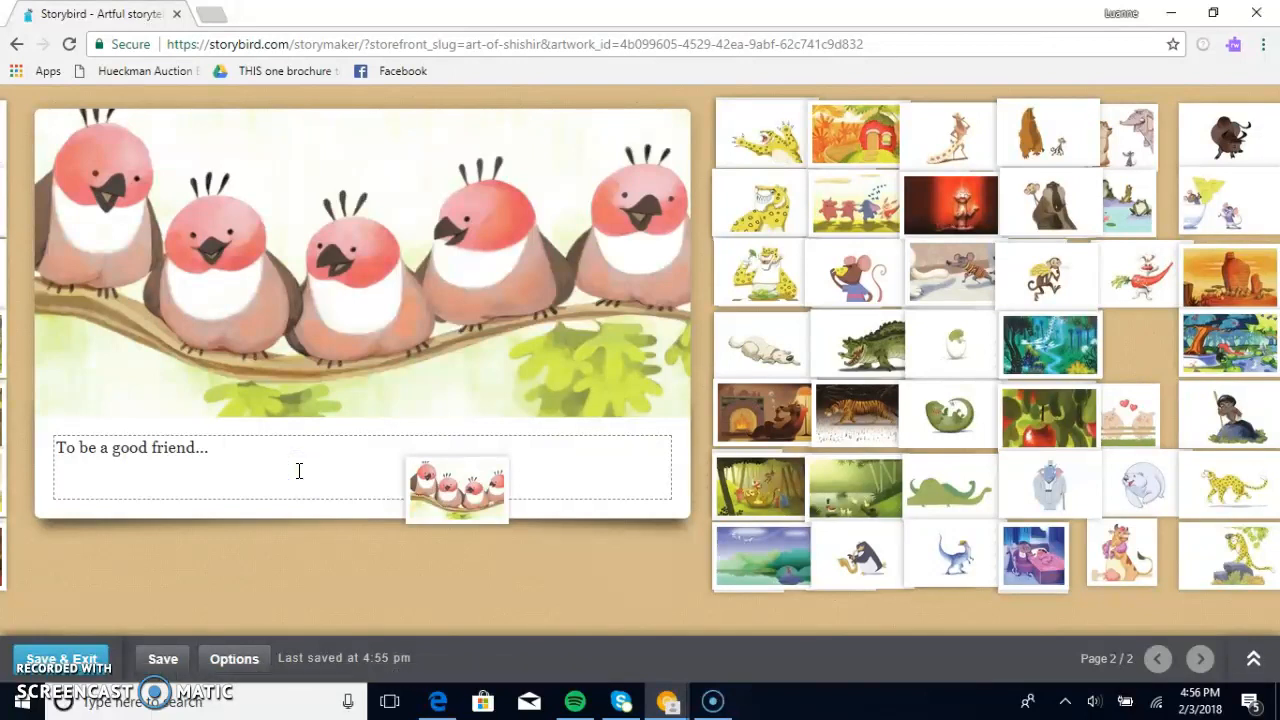
Move the bird thumbnail off the text area and add a second line, indented to the right, reading "...share with one another"
{"action": "left_click", "coordinate": [210, 471]}
{"action": "left_click_drag", "start_coordinate": [455, 490], "coordinate": [513, 500]}
{"action": "left_click", "coordinate": [406, 469]}
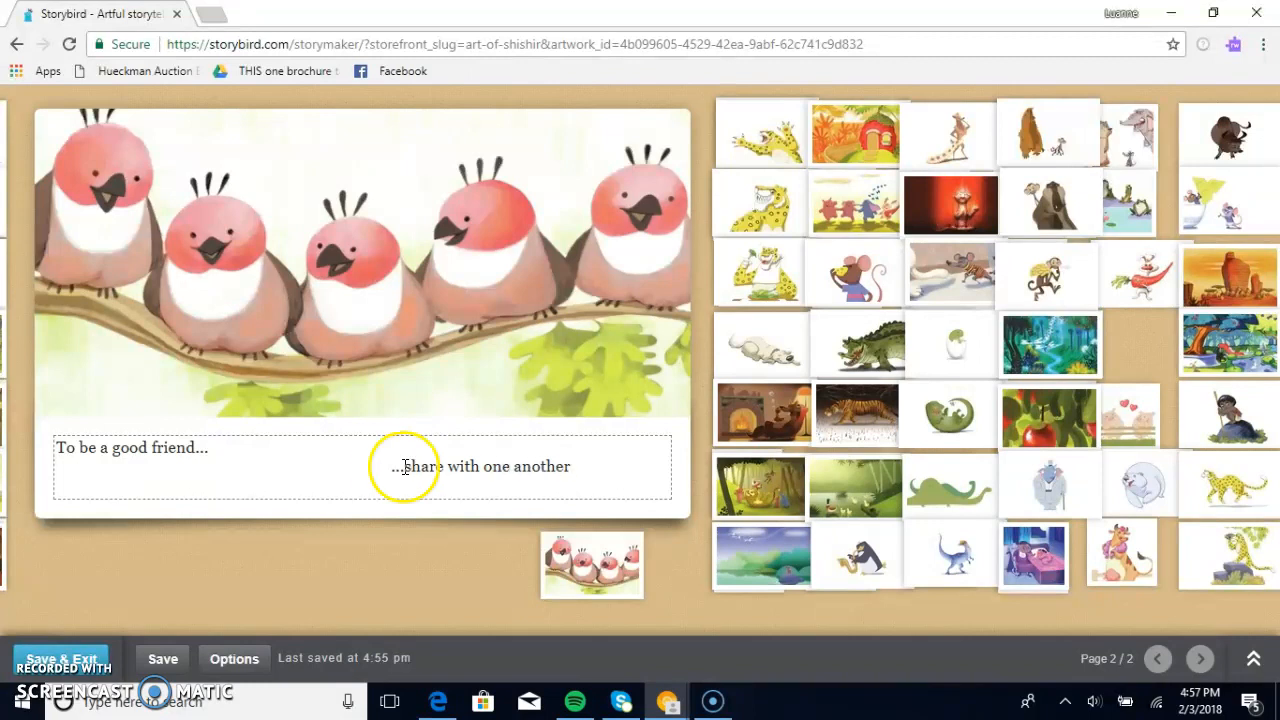
{"action": "left_click", "coordinate": [392, 468]}
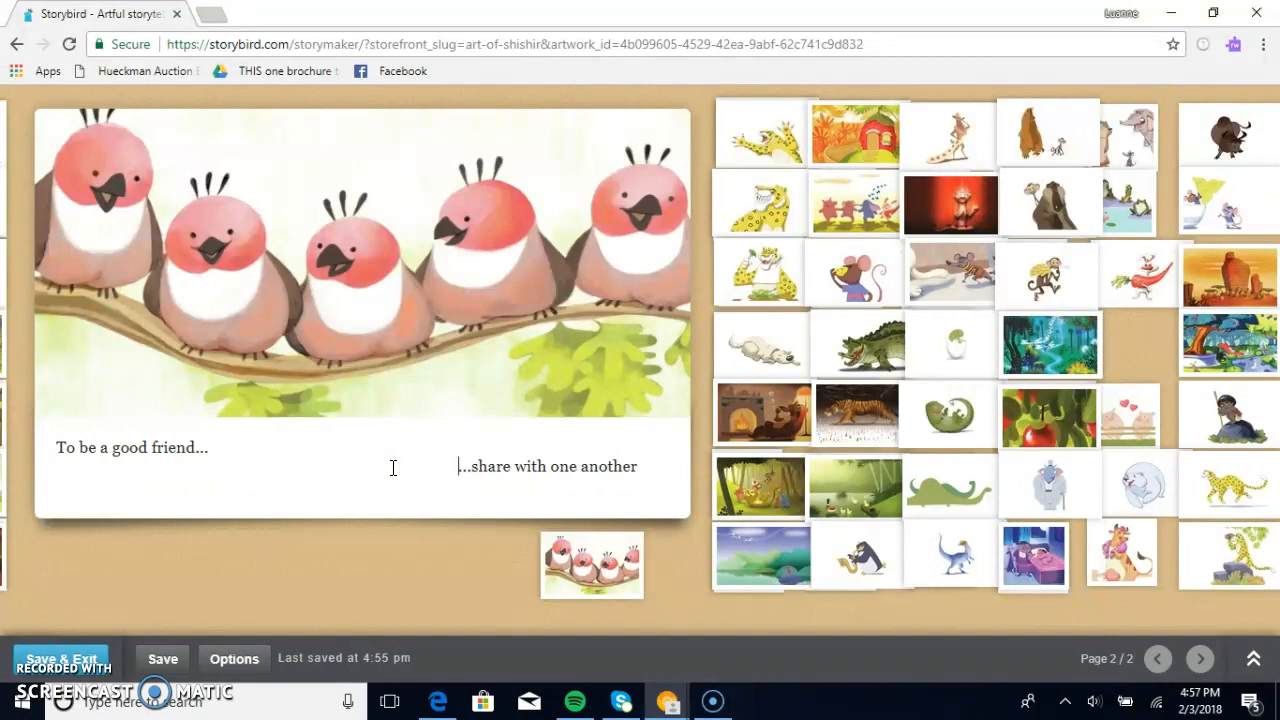
{"action": "left_click", "coordinate": [413, 578]}
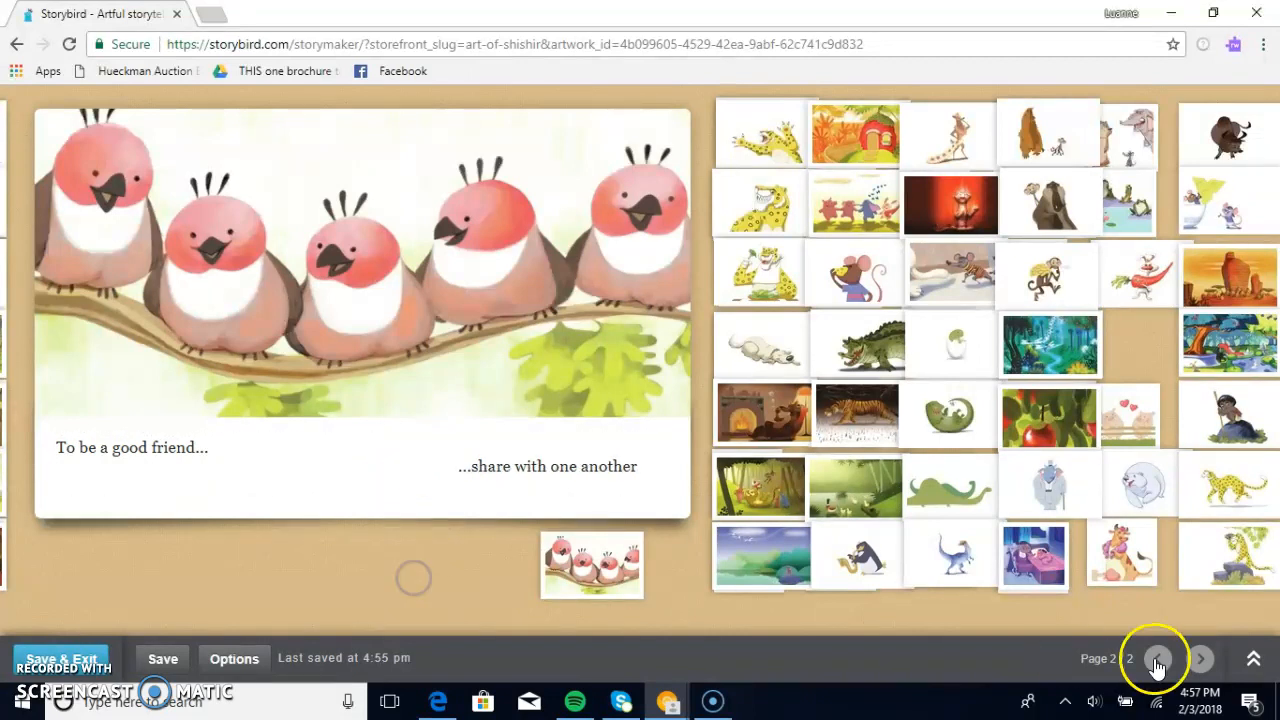
Add a blank third page to the book and open the cover for styling
{"action": "left_click", "coordinate": [1255, 662]}
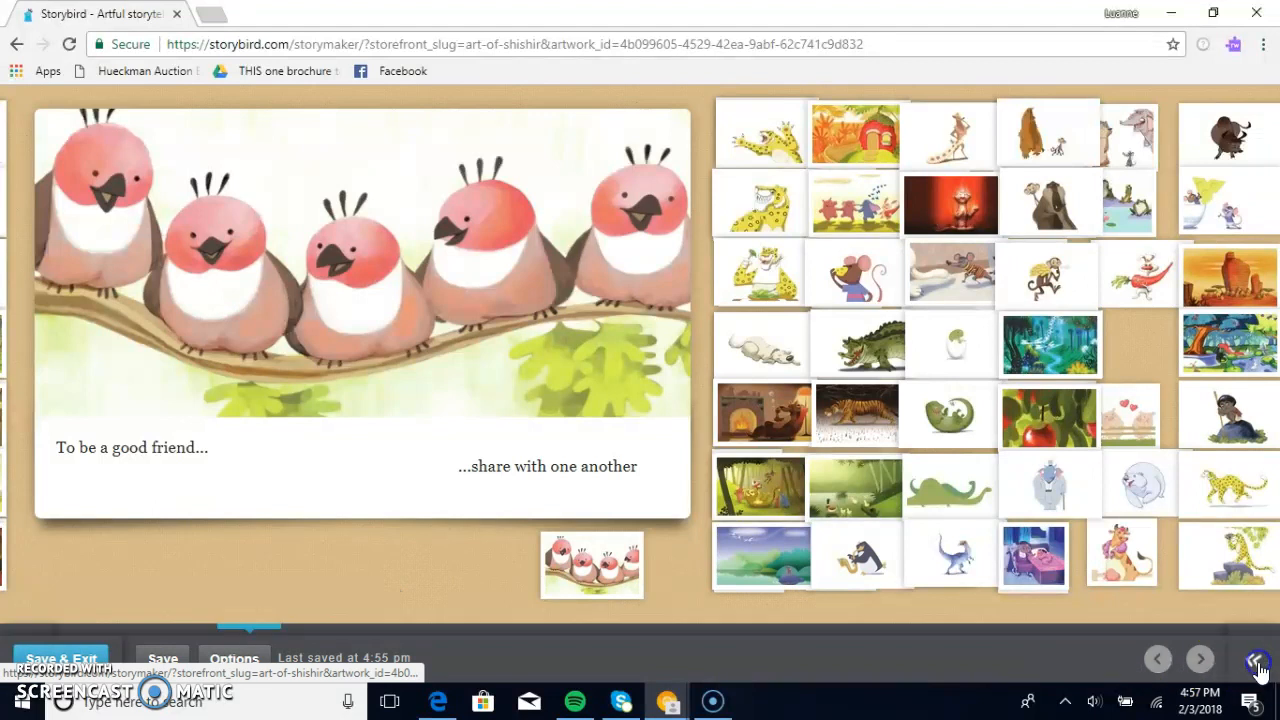
{"action": "left_click", "coordinate": [1254, 584]}
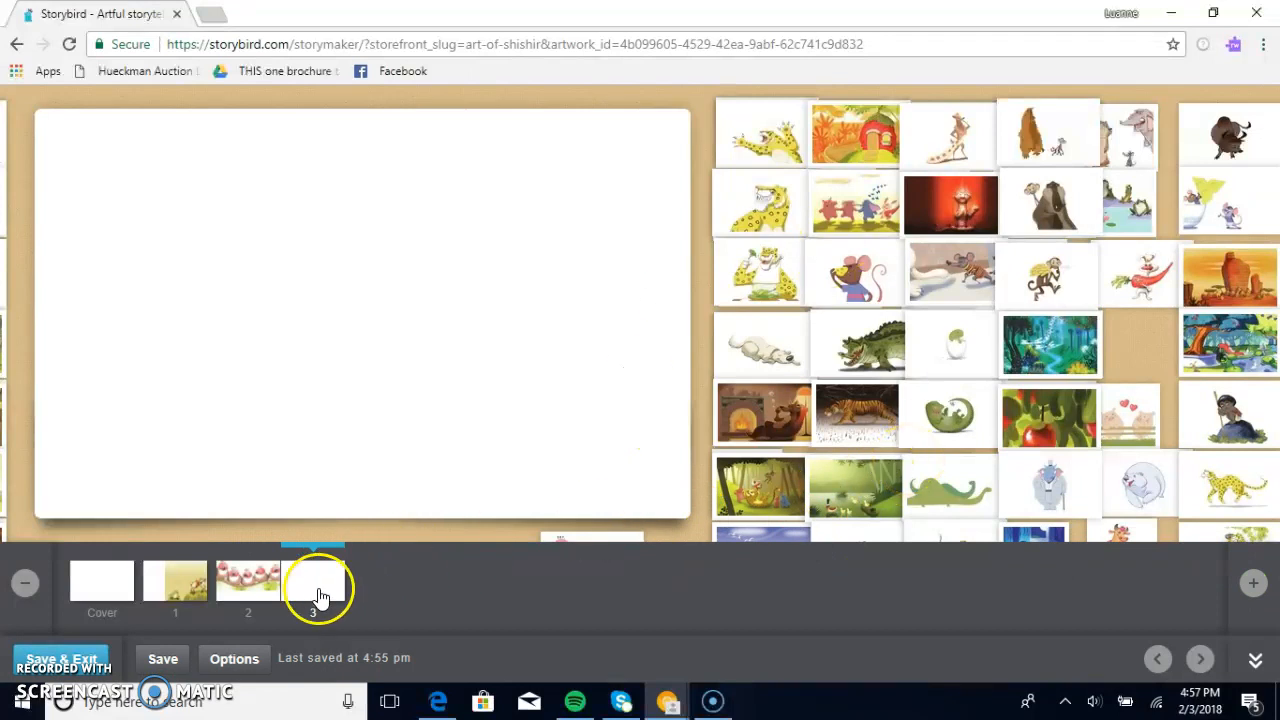
{"action": "left_click", "coordinate": [94, 588]}
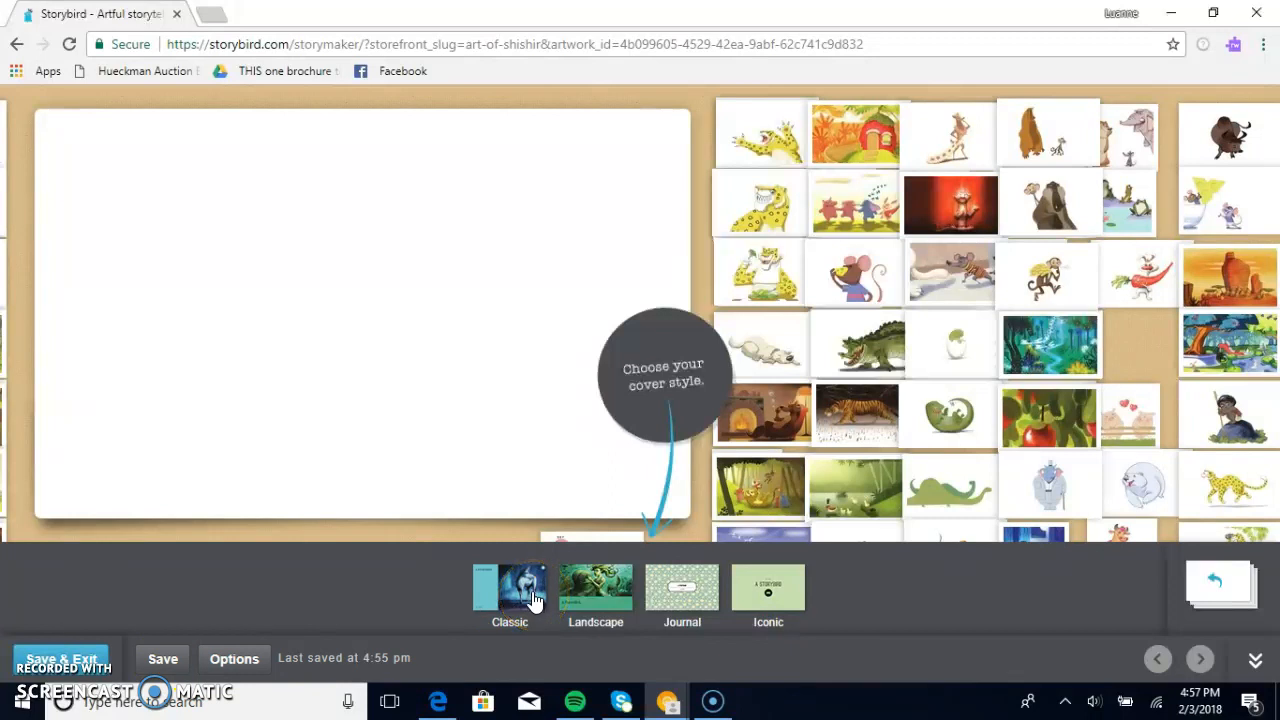
Try the Landscape style on the book cover
{"action": "left_click", "coordinate": [594, 593]}
{"action": "left_click", "coordinate": [677, 592]}
{"action": "left_click", "coordinate": [768, 594]}
{"action": "left_click", "coordinate": [595, 590]}
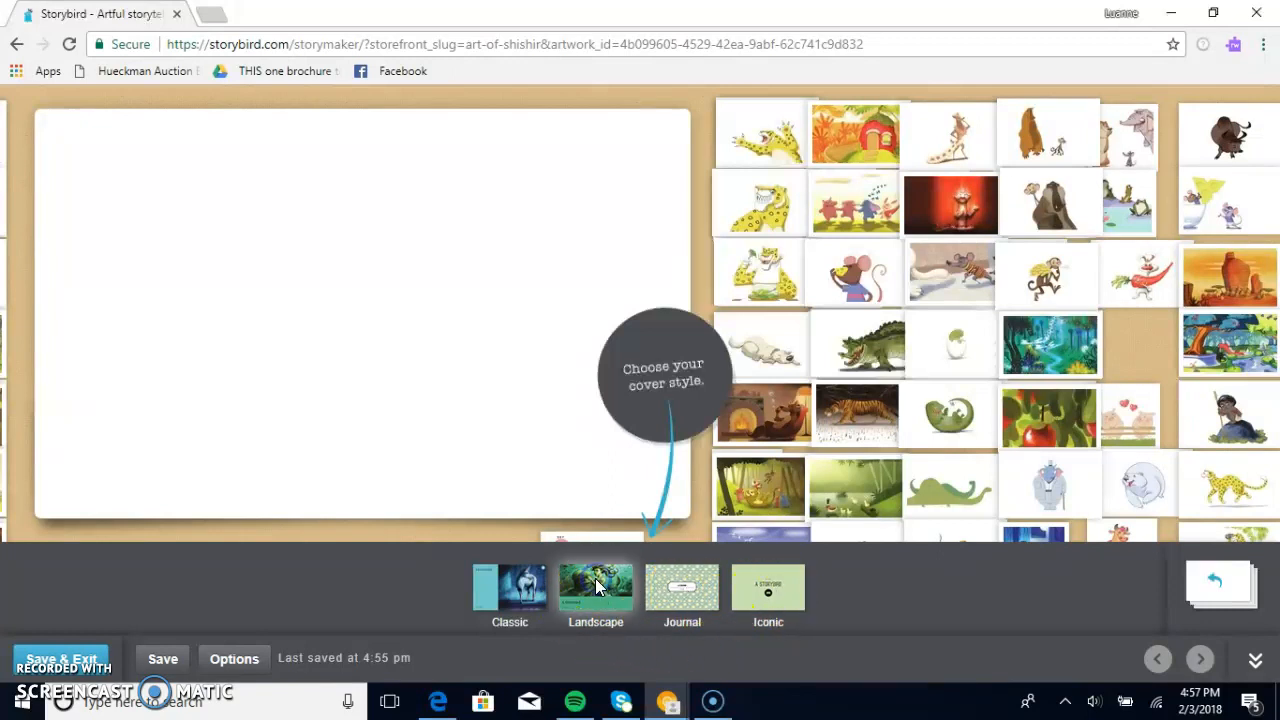
{"action": "left_click", "coordinate": [578, 152]}
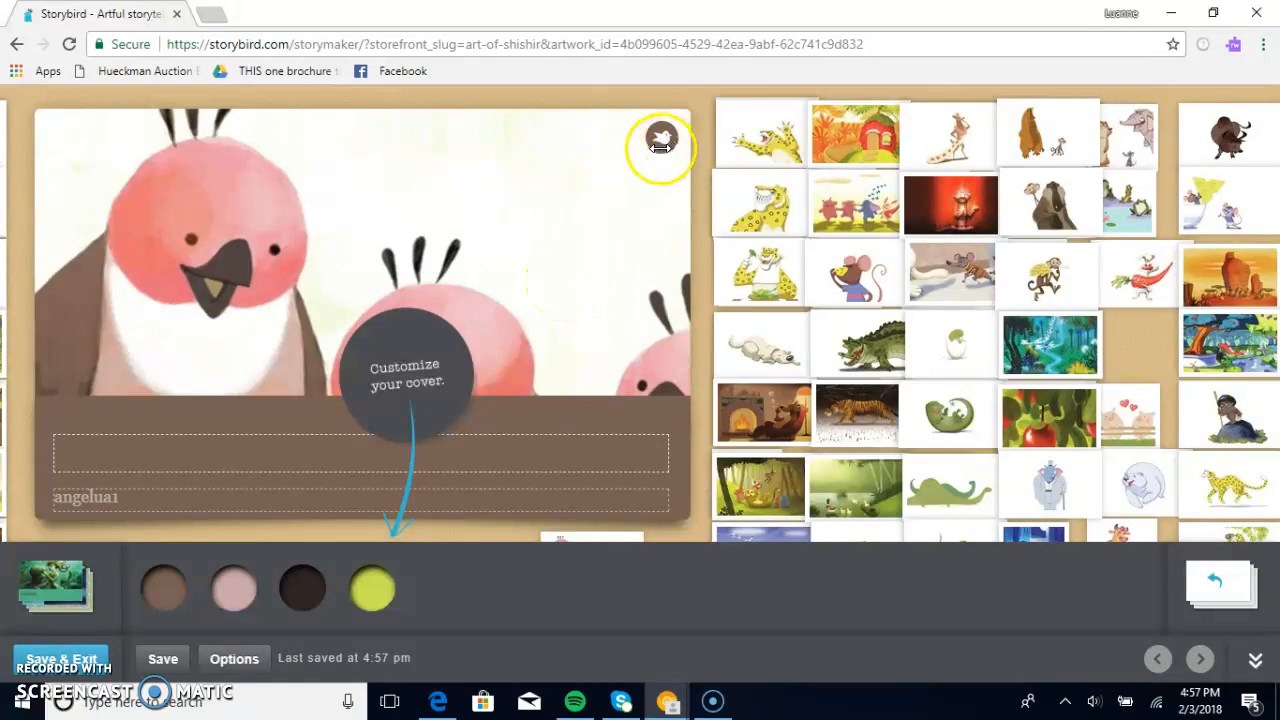
Change the book cover to the Journal style
{"action": "left_click_drag", "start_coordinate": [699, 291], "coordinate": [886, 281]}
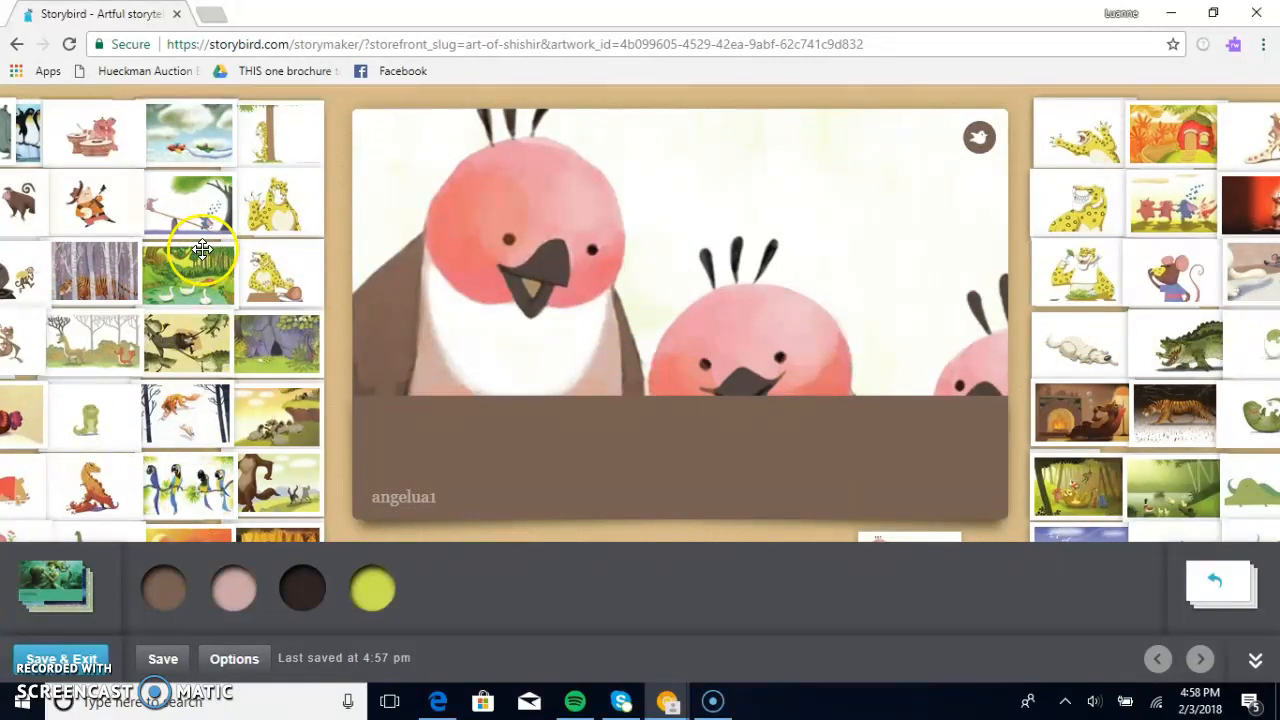
{"action": "left_click", "coordinate": [66, 578]}
{"action": "left_click", "coordinate": [686, 590]}
Try several patterns on the Journal cover, including the multicoloured animal silhouettes
{"action": "left_click", "coordinate": [538, 580]}
{"action": "left_click", "coordinate": [429, 607]}
{"action": "left_click", "coordinate": [155, 600]}
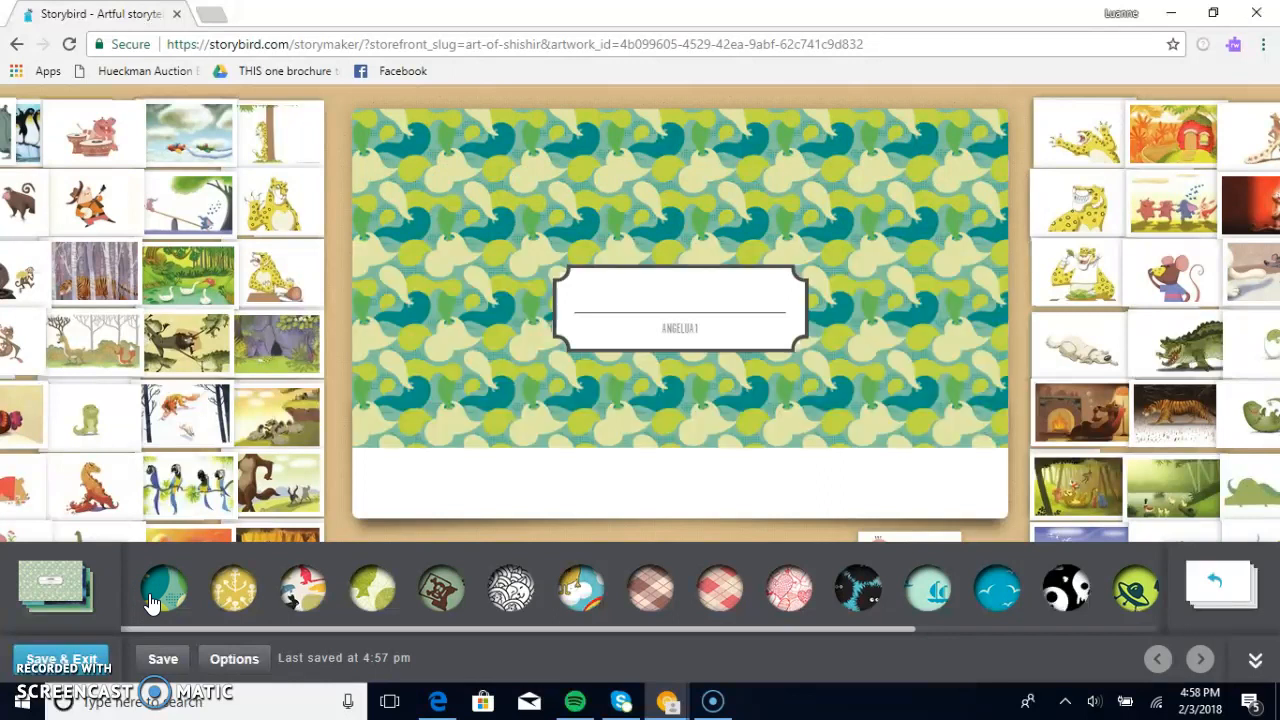
{"action": "left_click", "coordinate": [250, 596]}
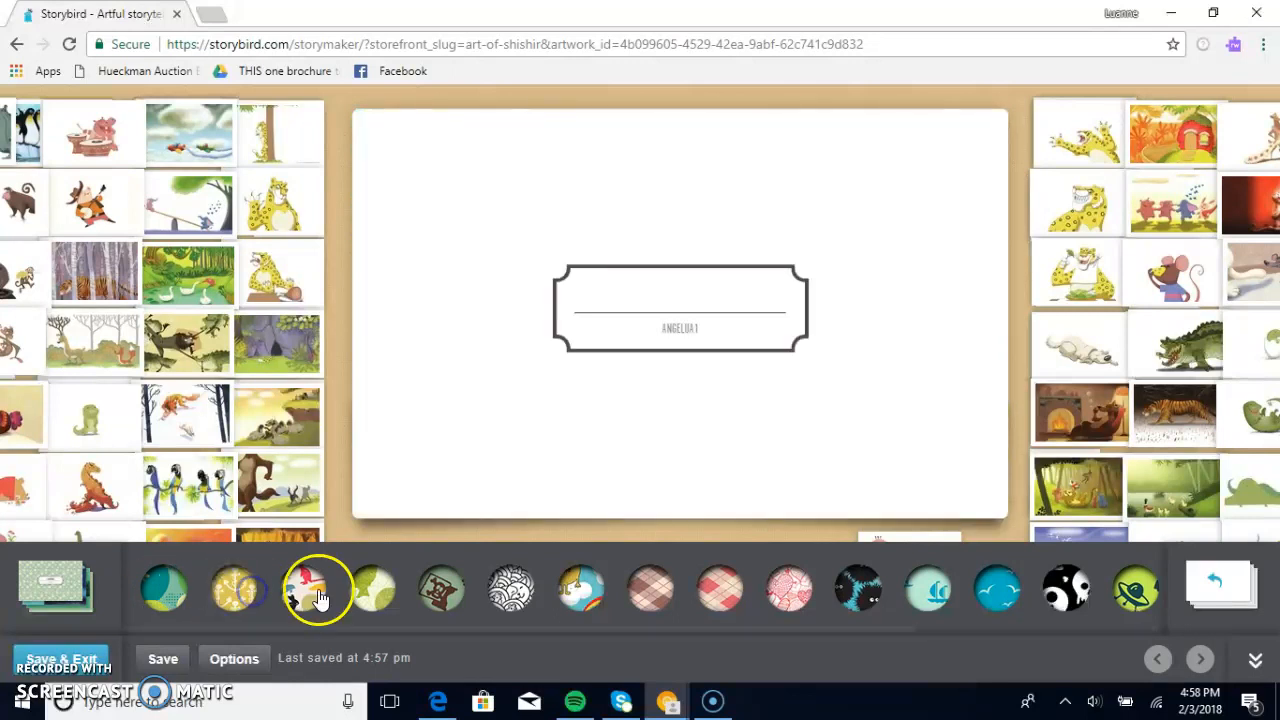
{"action": "left_click", "coordinate": [318, 600]}
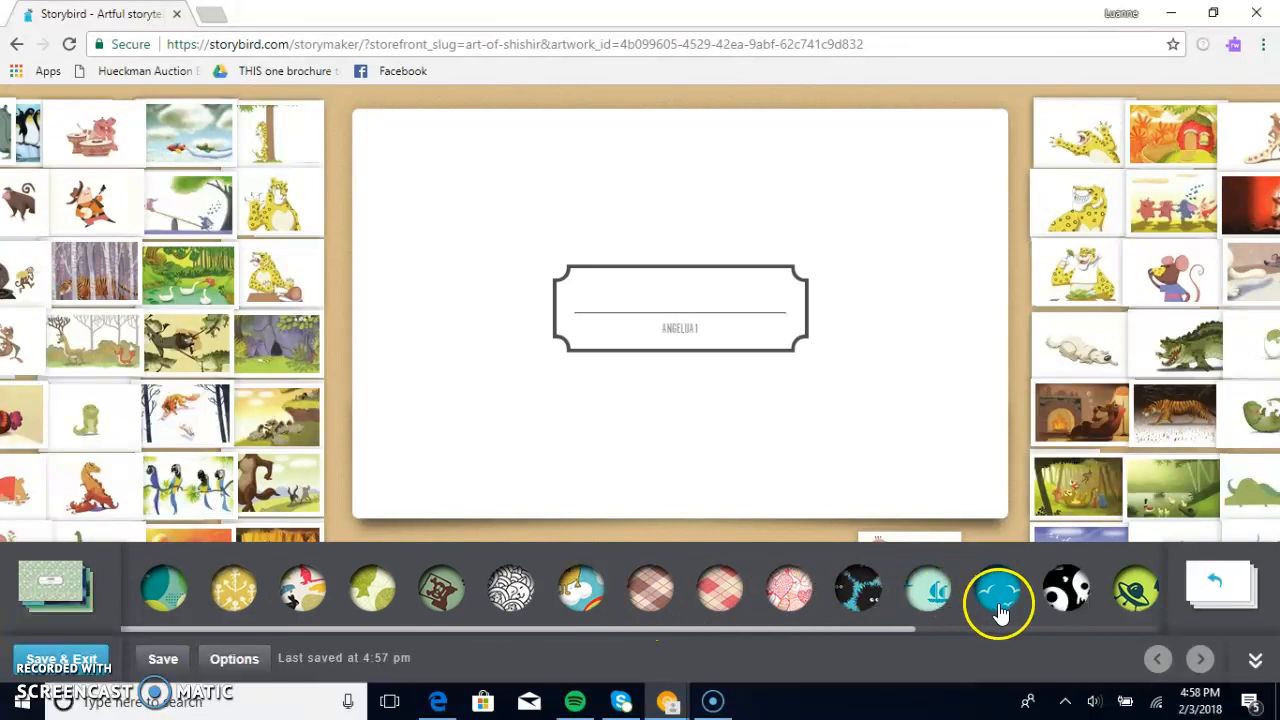
{"action": "left_click", "coordinate": [852, 608]}
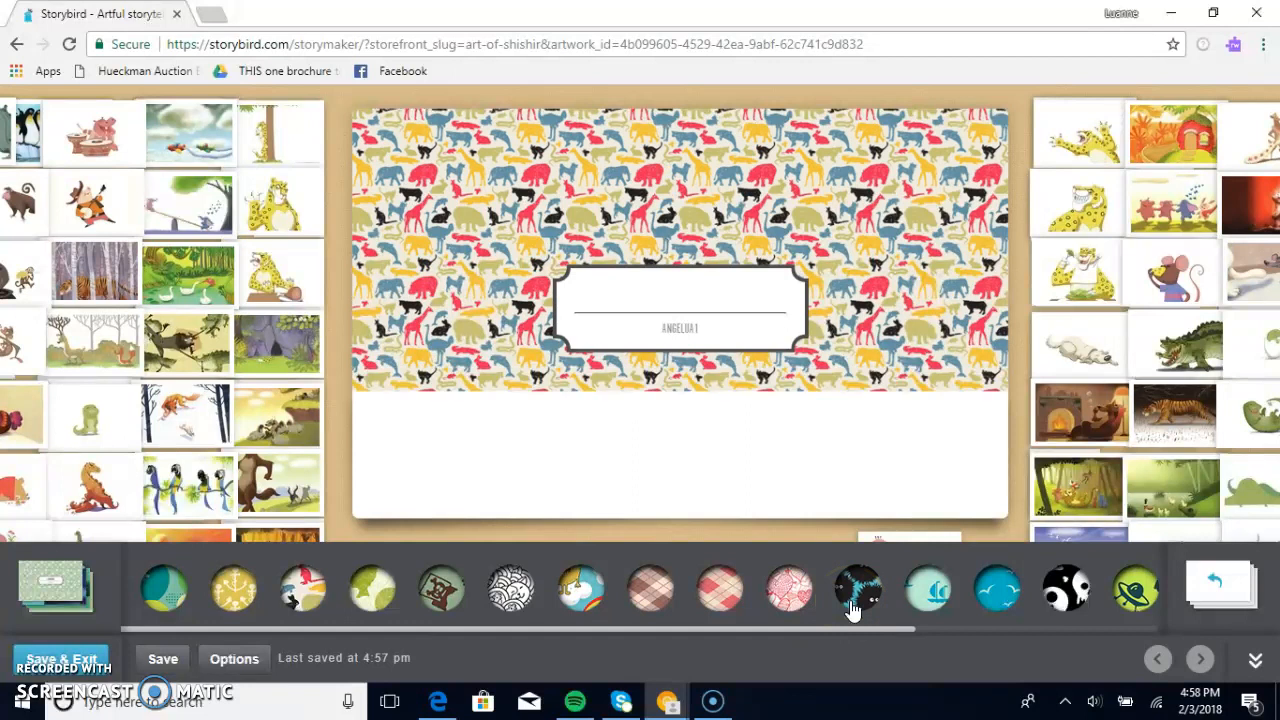
Title the cover "BE A GOOD FRIEND" and apply the blue pattern with flying white birds
{"action": "left_click", "coordinate": [186, 540]}
{"action": "left_click", "coordinate": [490, 570]}
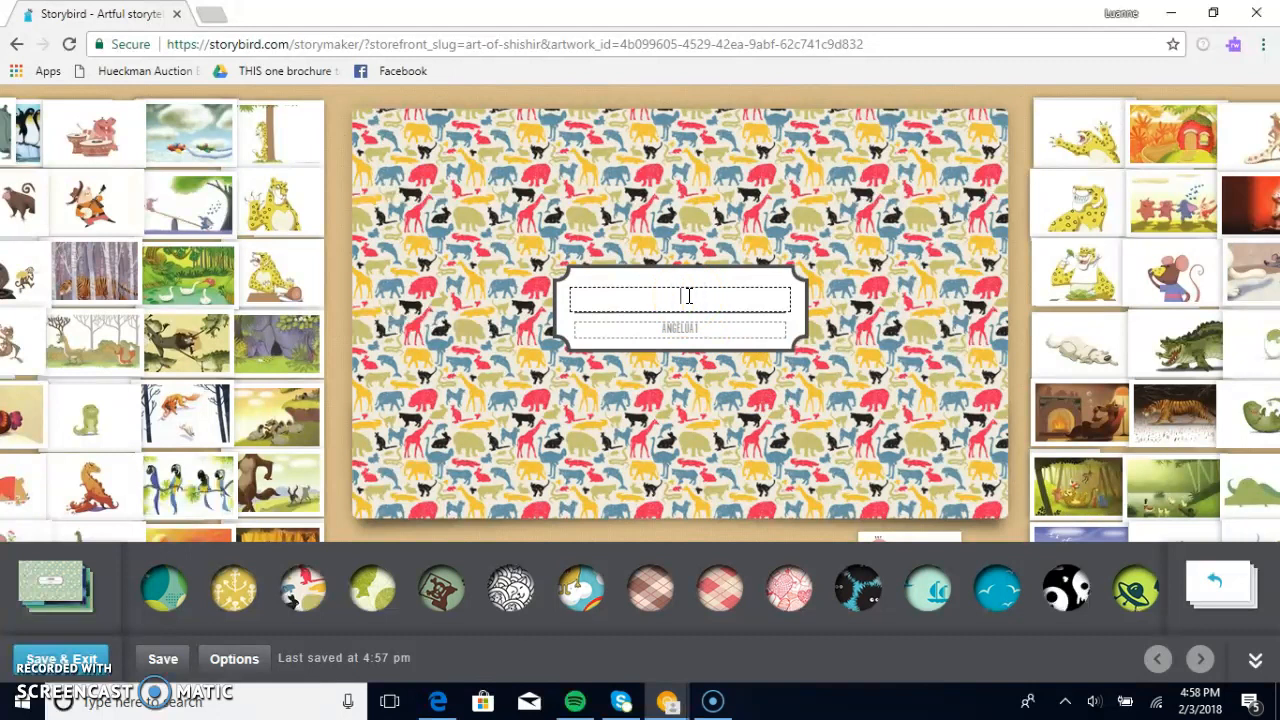
{"action": "type", "text": "GOOD FRIEND"}
{"action": "left_click", "coordinate": [997, 590]}
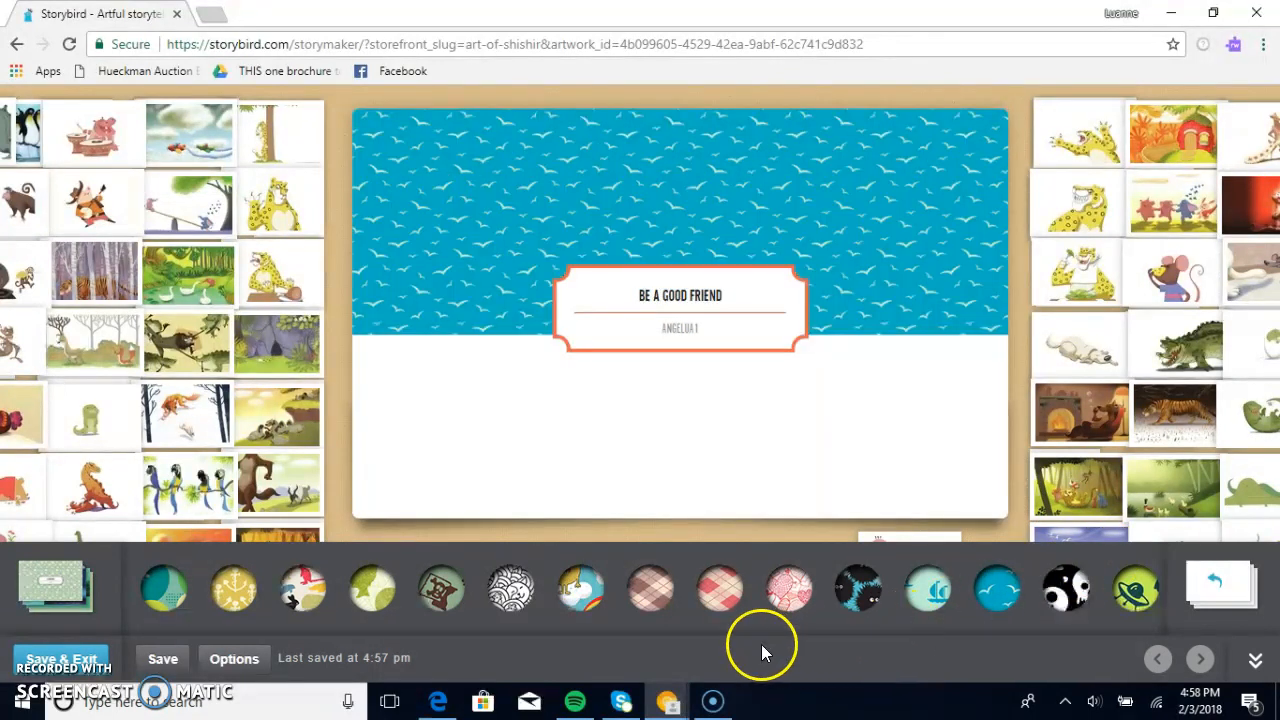
Replace the author name beneath the cover title with the teacher's title and abbreviated name, dismissing the last-name notice
{"action": "left_click", "coordinate": [707, 325]}
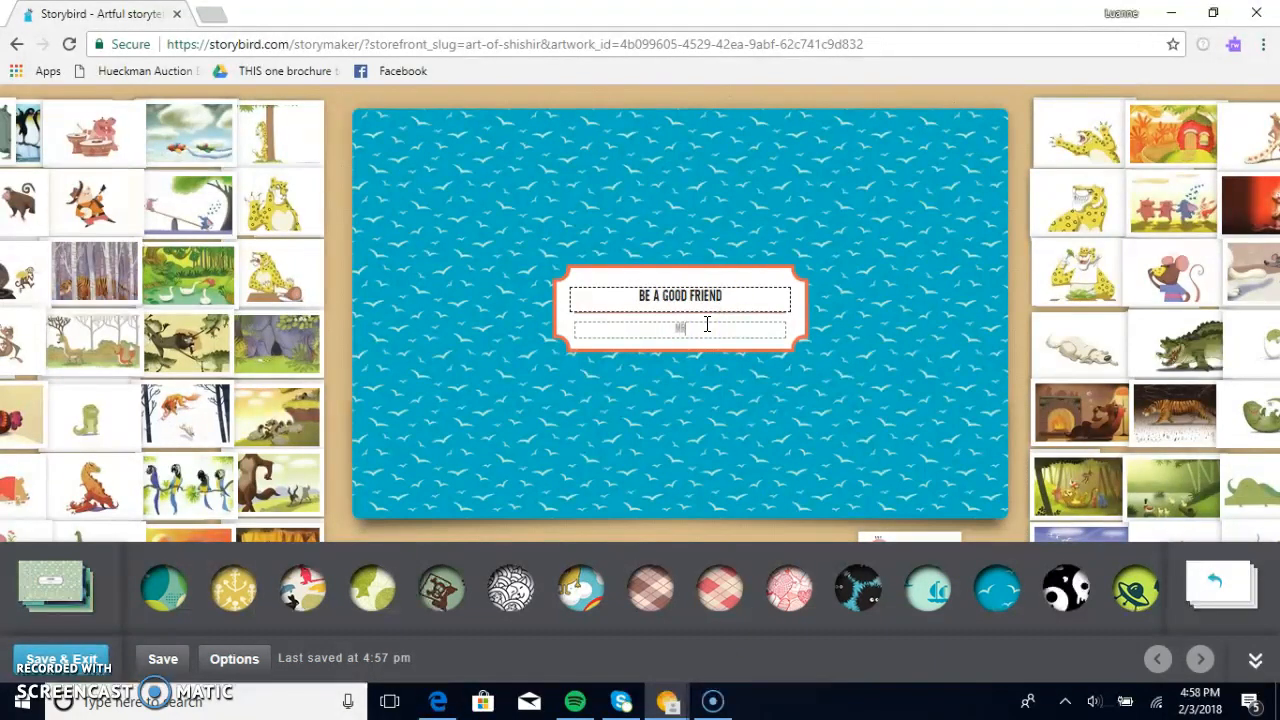
{"action": "type", "text": "MS"}
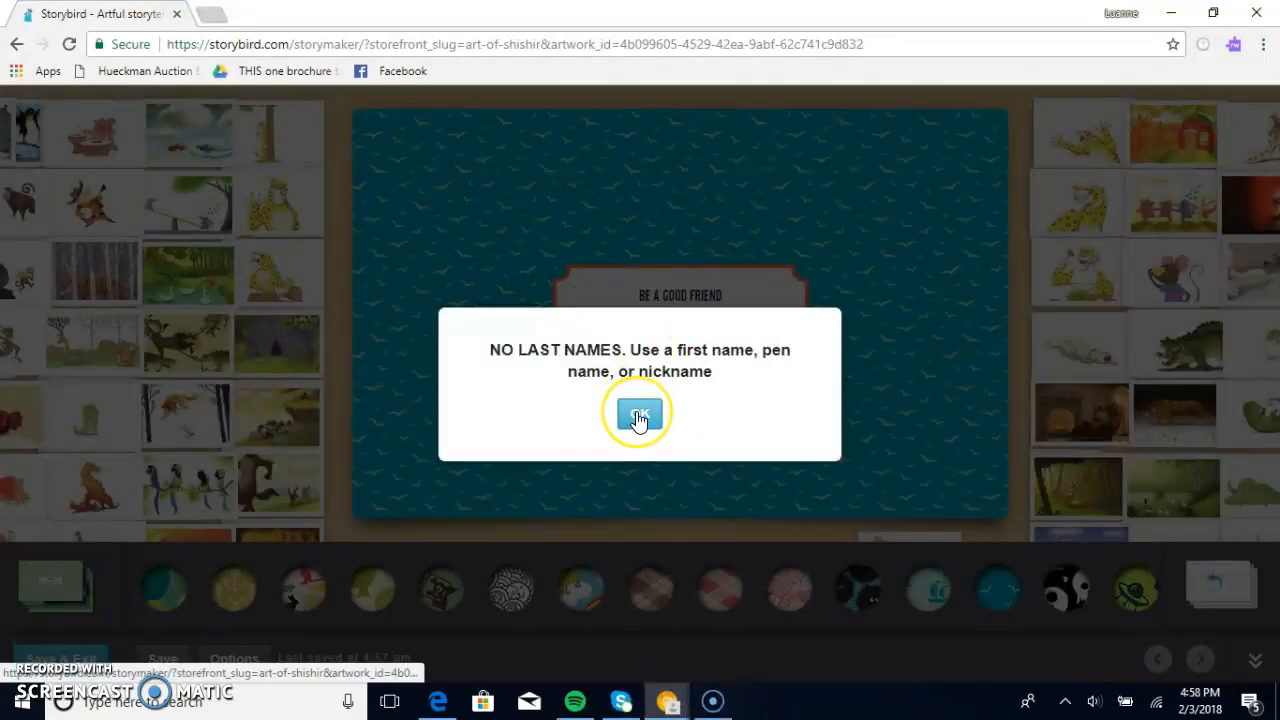
{"action": "left_click", "coordinate": [639, 418]}
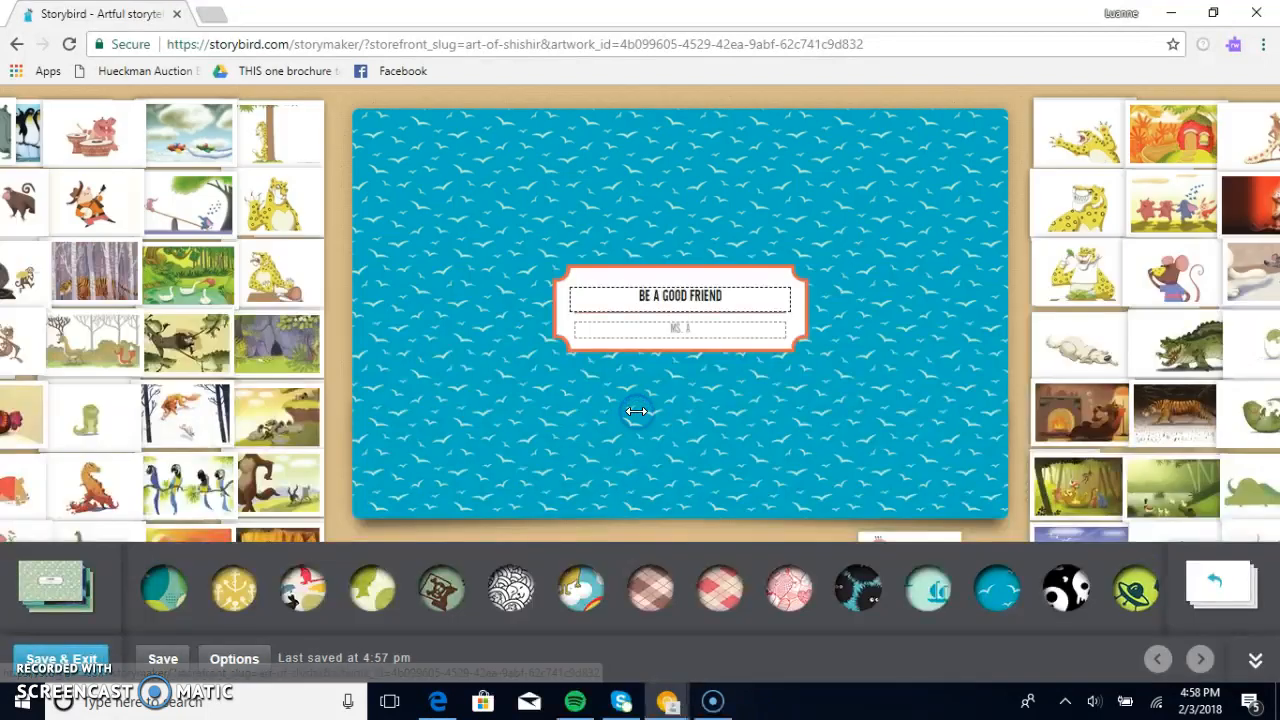
{"action": "left_click", "coordinate": [699, 332]}
{"action": "type", "text": "."}
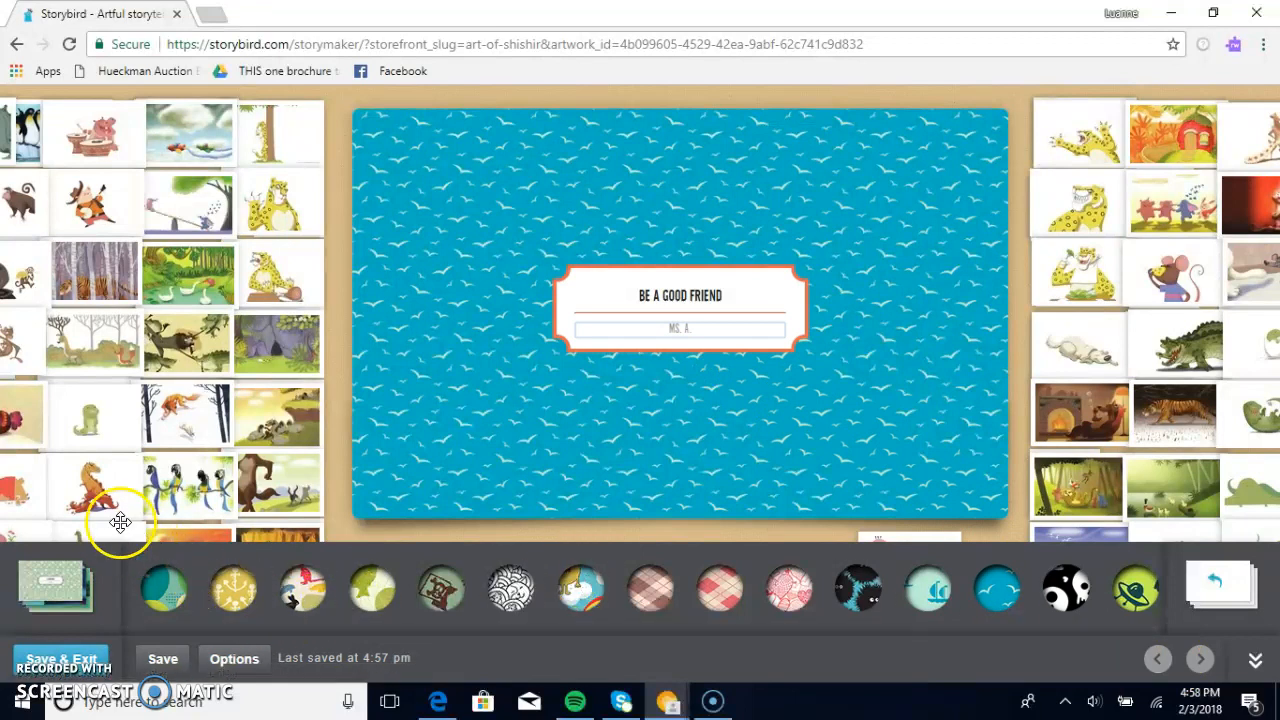
Save and exit the book, mark it as "My story isn't finished yet", and go to the dashboard
{"action": "left_click", "coordinate": [78, 666]}
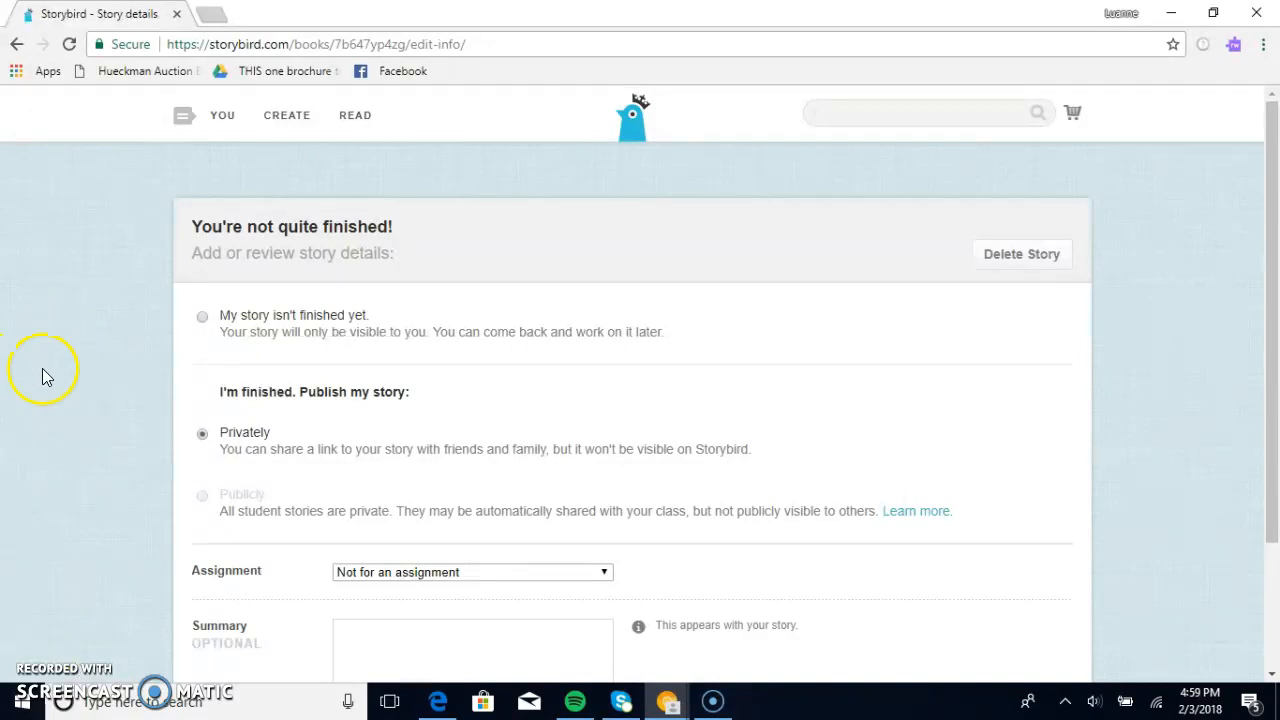
{"action": "left_click", "coordinate": [205, 321]}
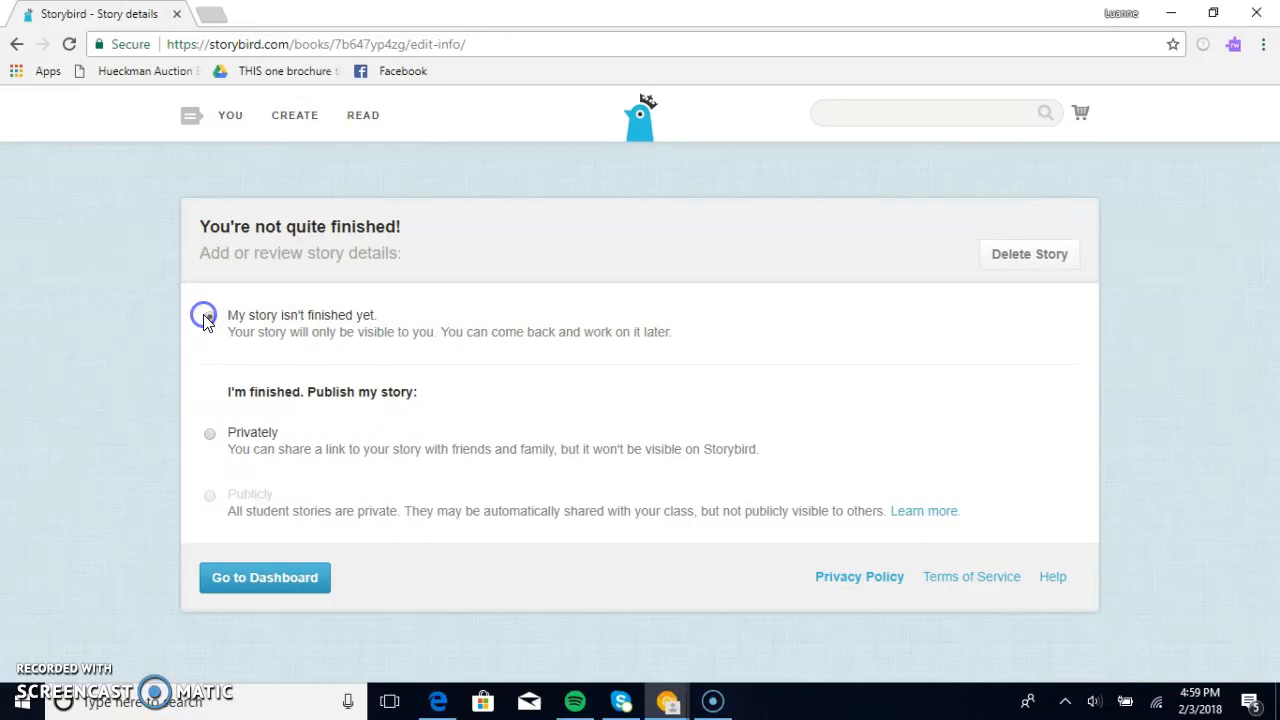
{"action": "left_click", "coordinate": [249, 586]}
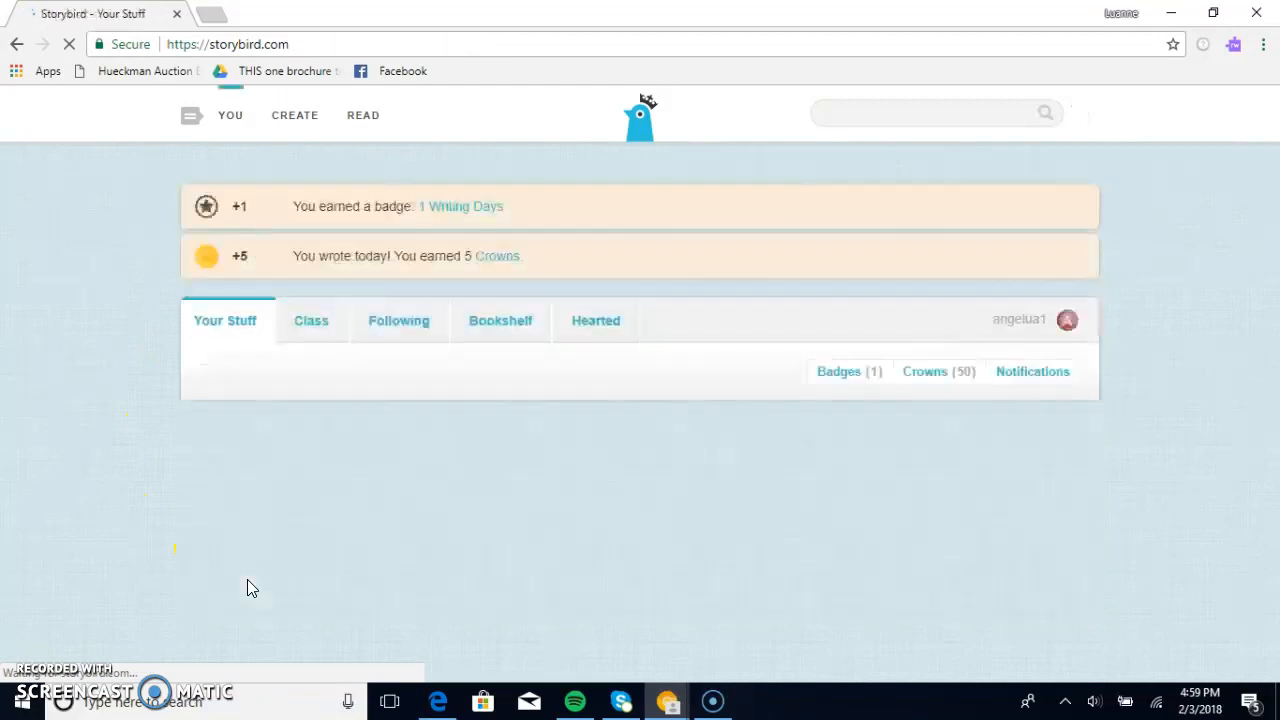
Open the "Be a Good Friend" draft from the dashboard and go back to editing the story
{"action": "scroll", "coordinate": [251, 551], "scroll_direction": "down", "scroll_amount": 4}
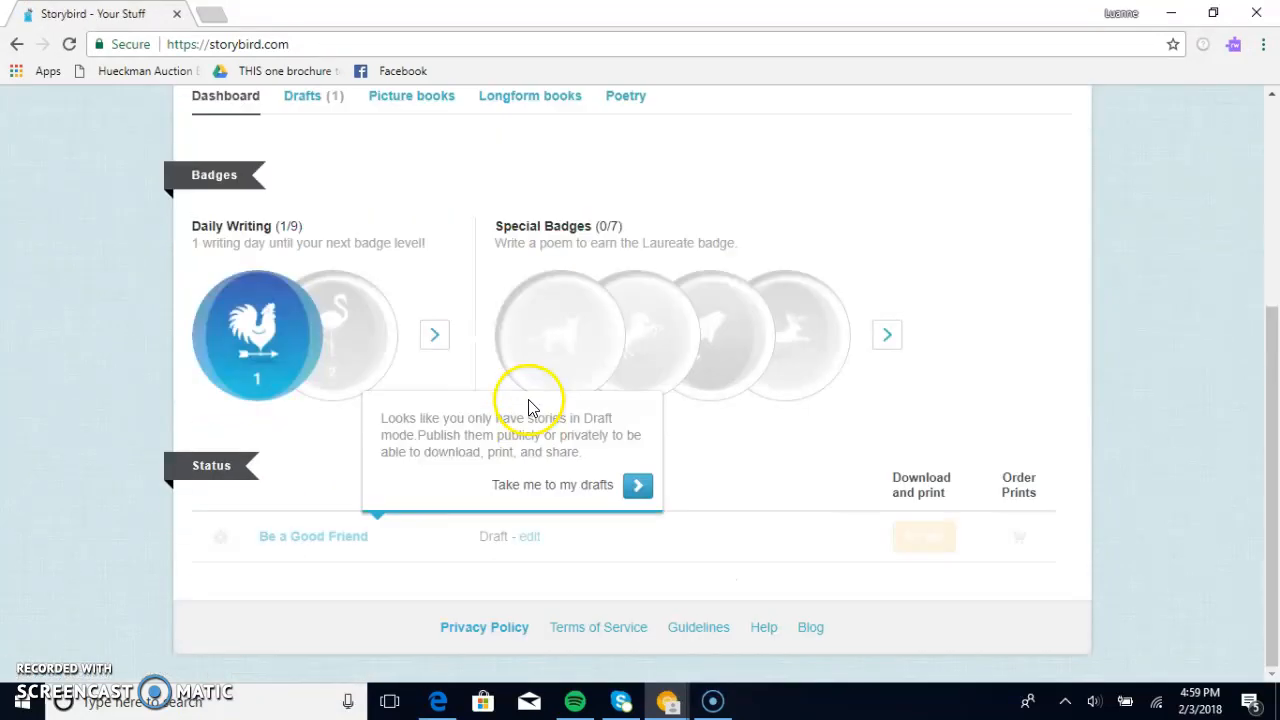
{"action": "left_click", "coordinate": [298, 545]}
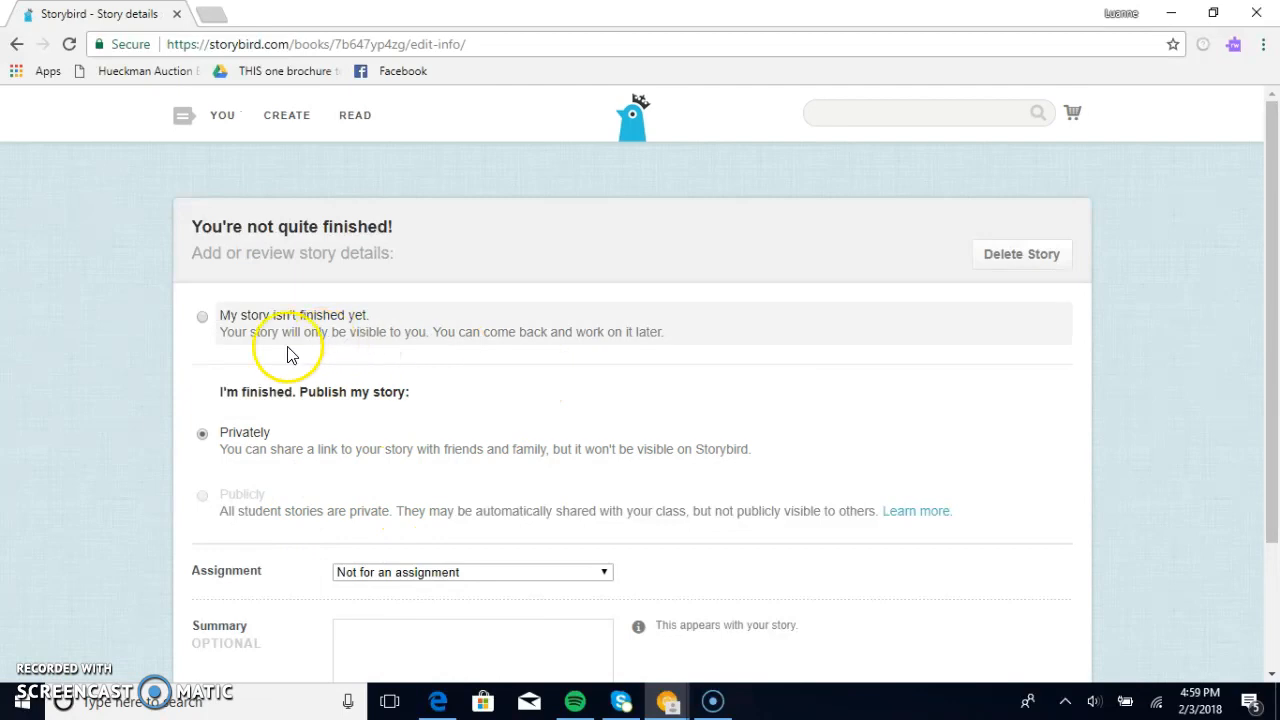
{"action": "scroll", "coordinate": [84, 510], "scroll_direction": "down", "scroll_amount": 2}
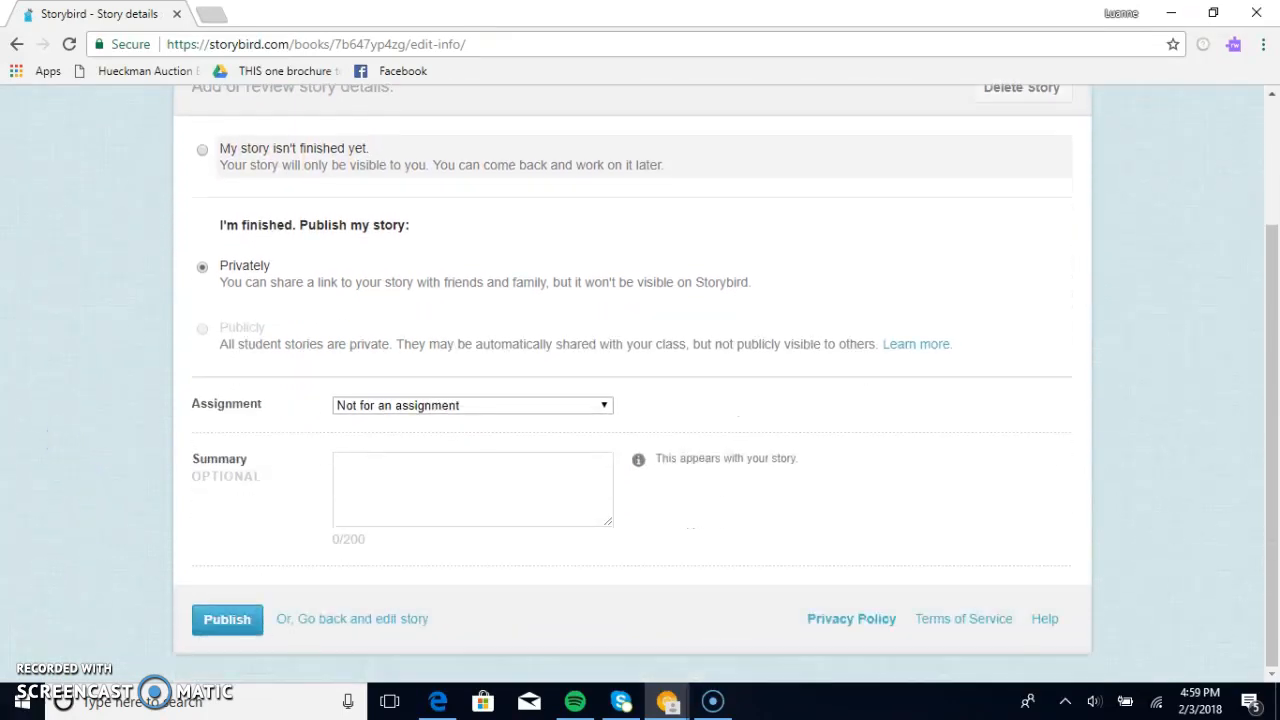
{"action": "left_click", "coordinate": [382, 621]}
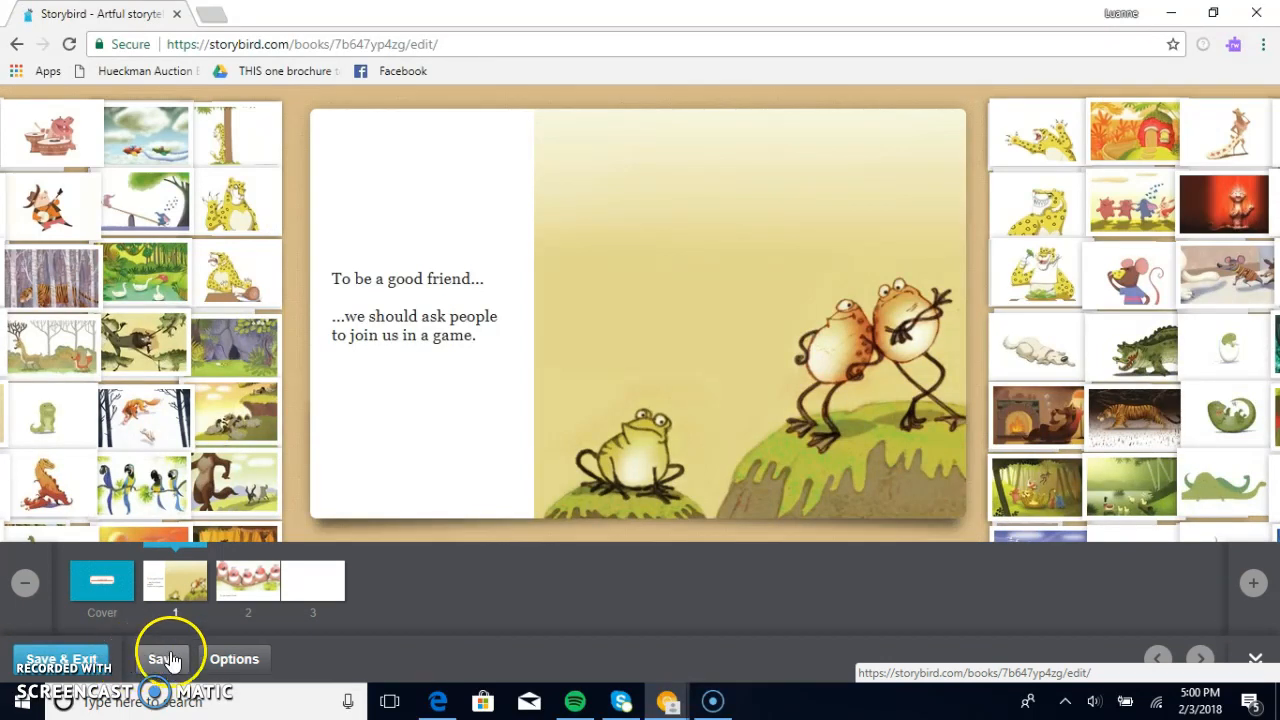
Check pages 2 and 3 of the reopened book, and save and exit it
{"action": "left_click", "coordinate": [250, 582]}
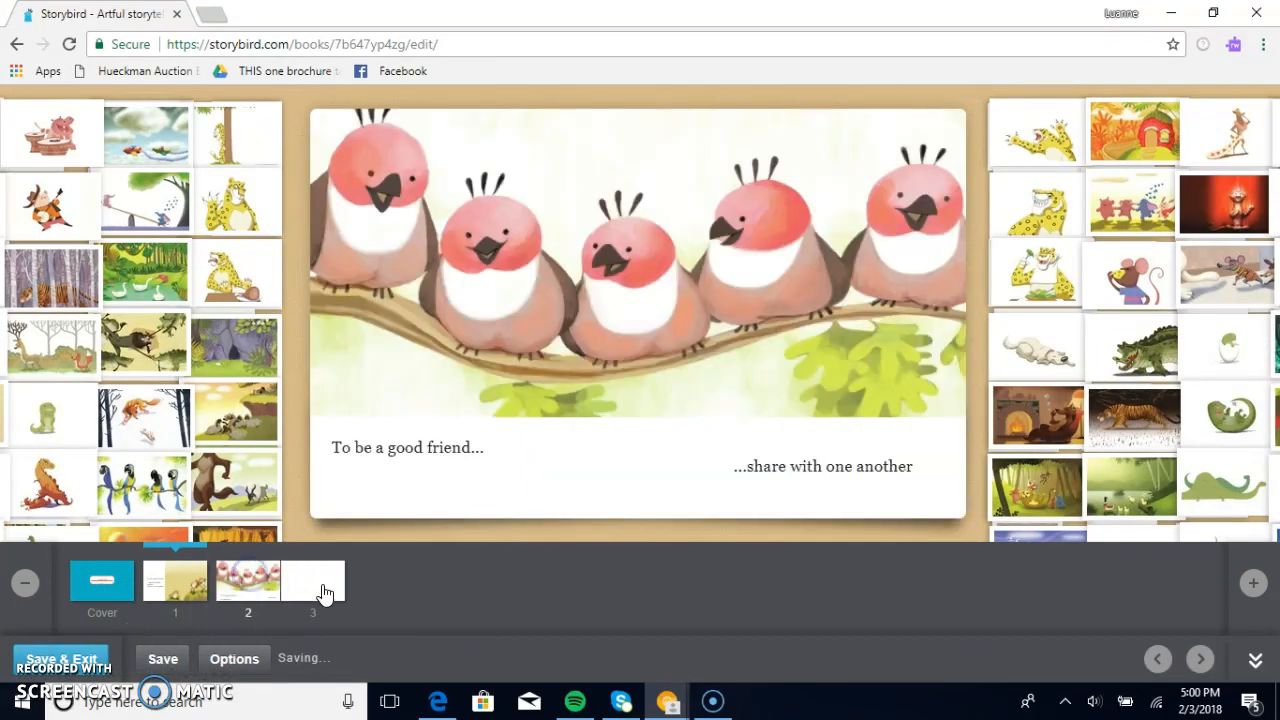
{"action": "left_click", "coordinate": [330, 591]}
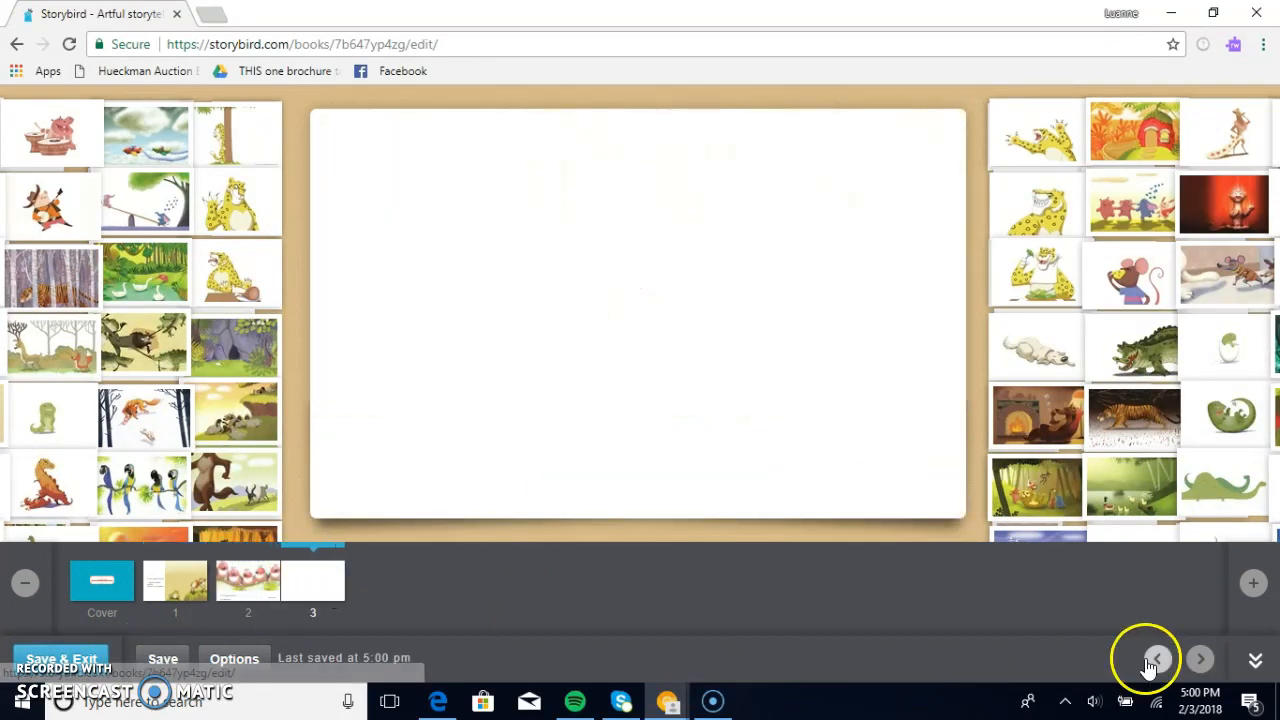
{"action": "left_click", "coordinate": [97, 657]}
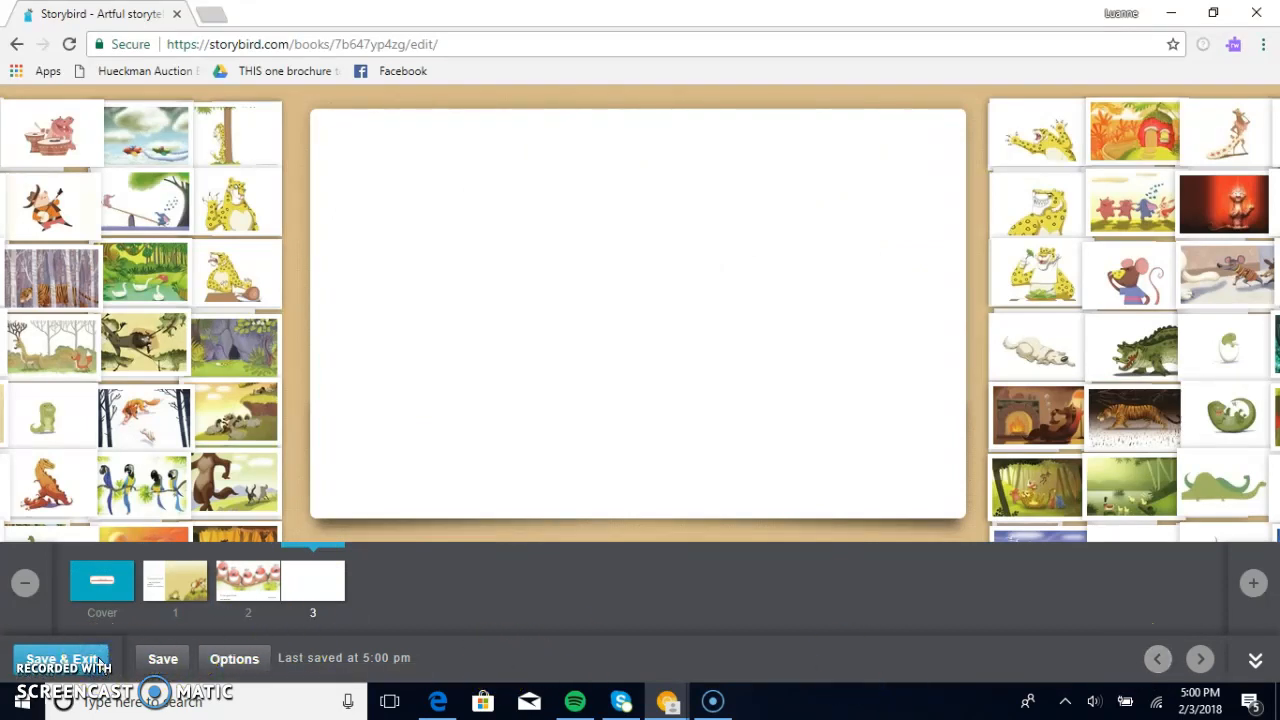
{"action": "left_click", "coordinate": [37, 655]}
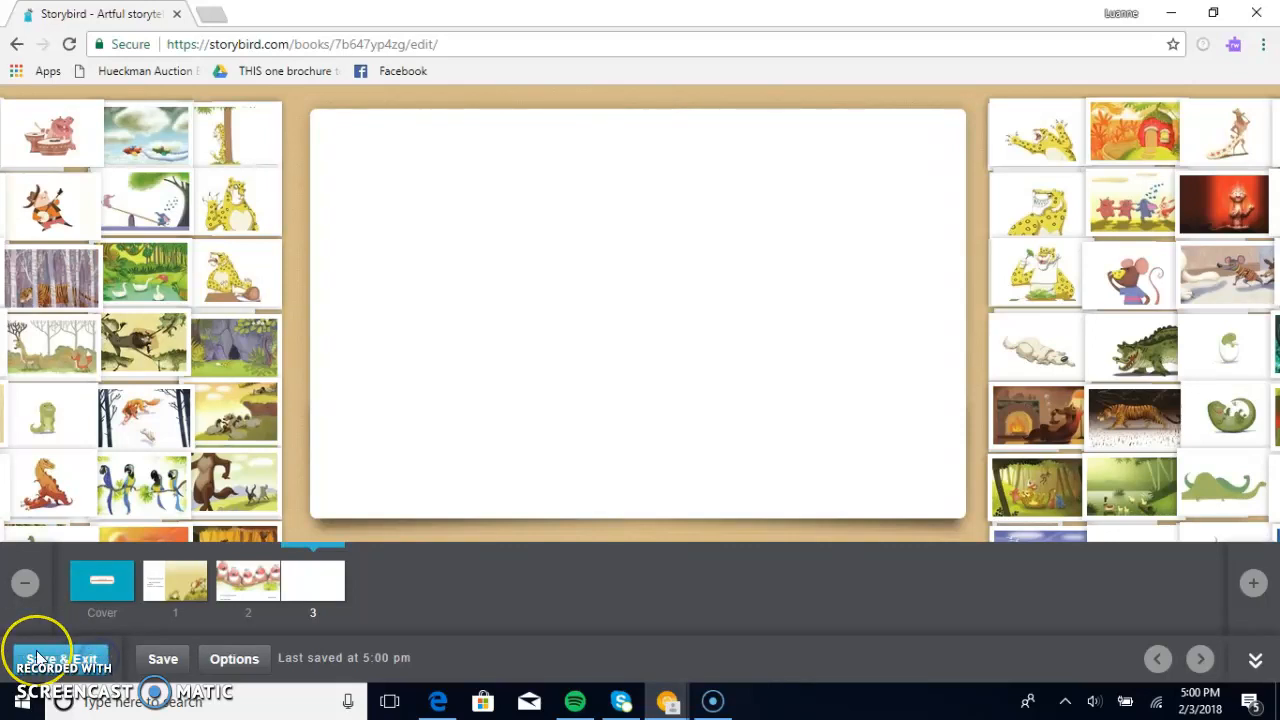